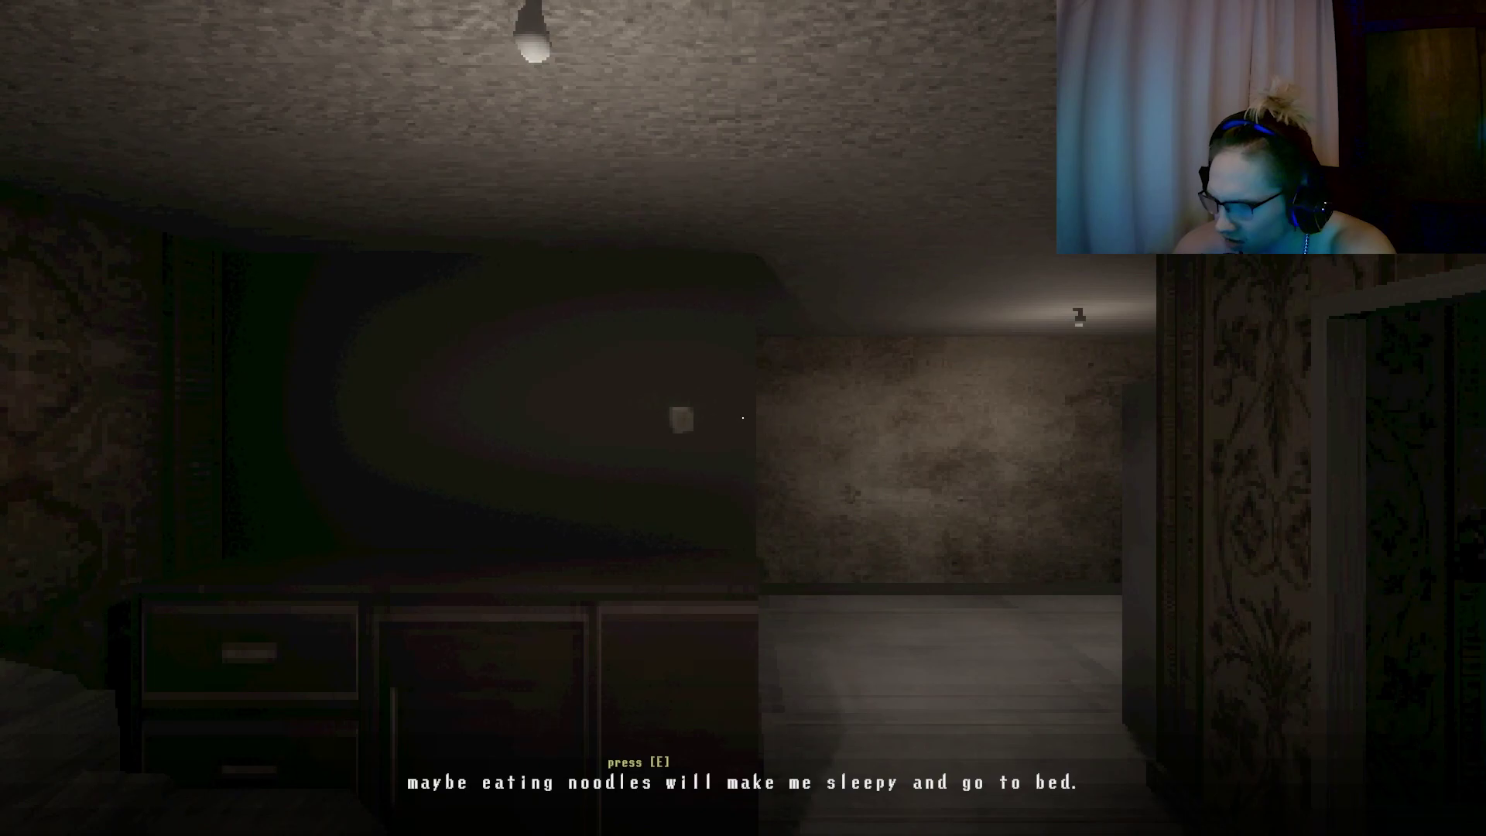
# Dismiss the noodle dialogue and walk through the doorway into the kitchen.
pyautogui.press('e')
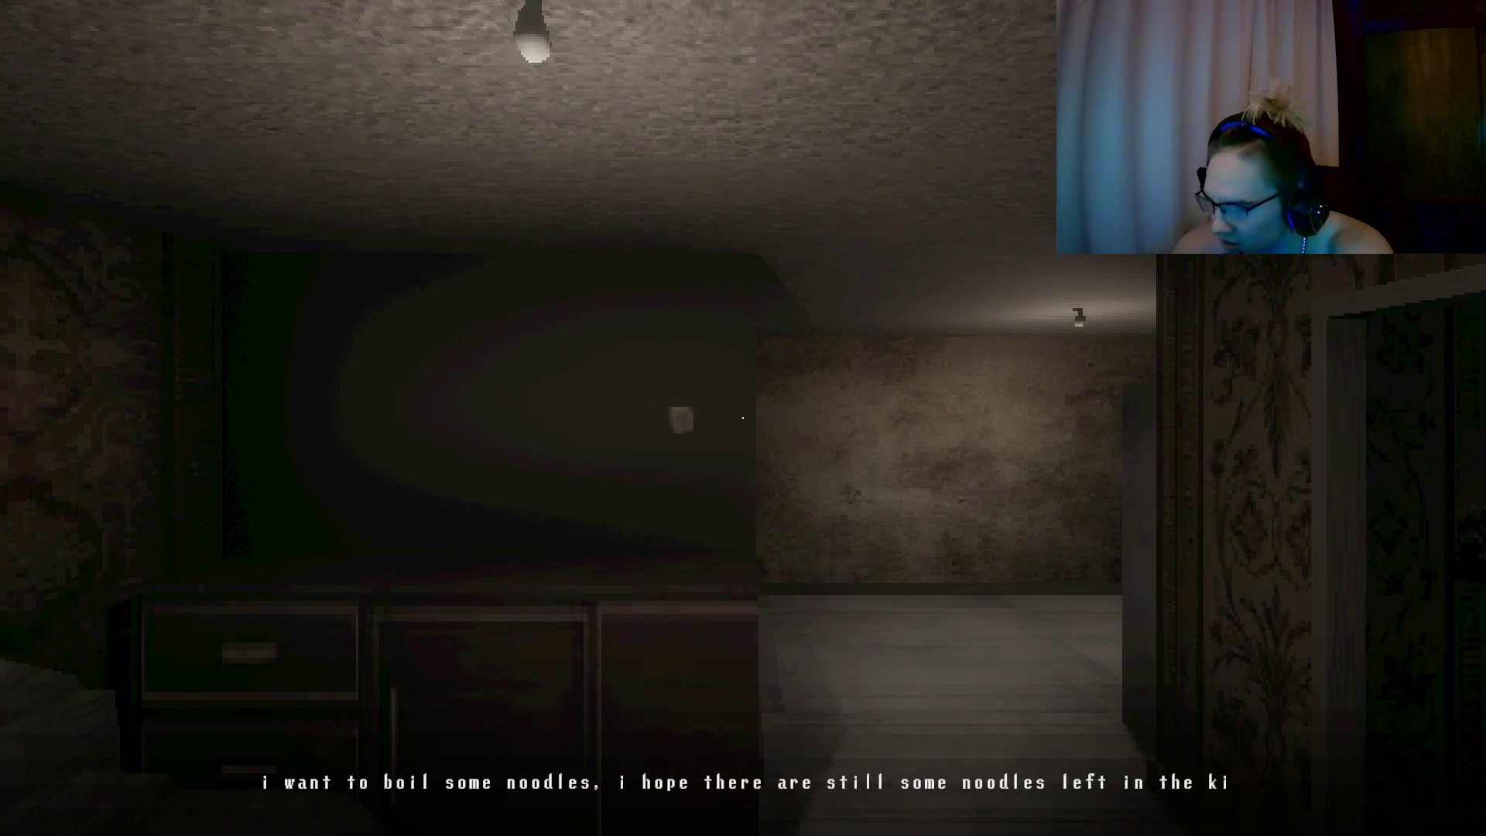
pyautogui.press('e')
pyautogui.press('w')
pyautogui.press('w')
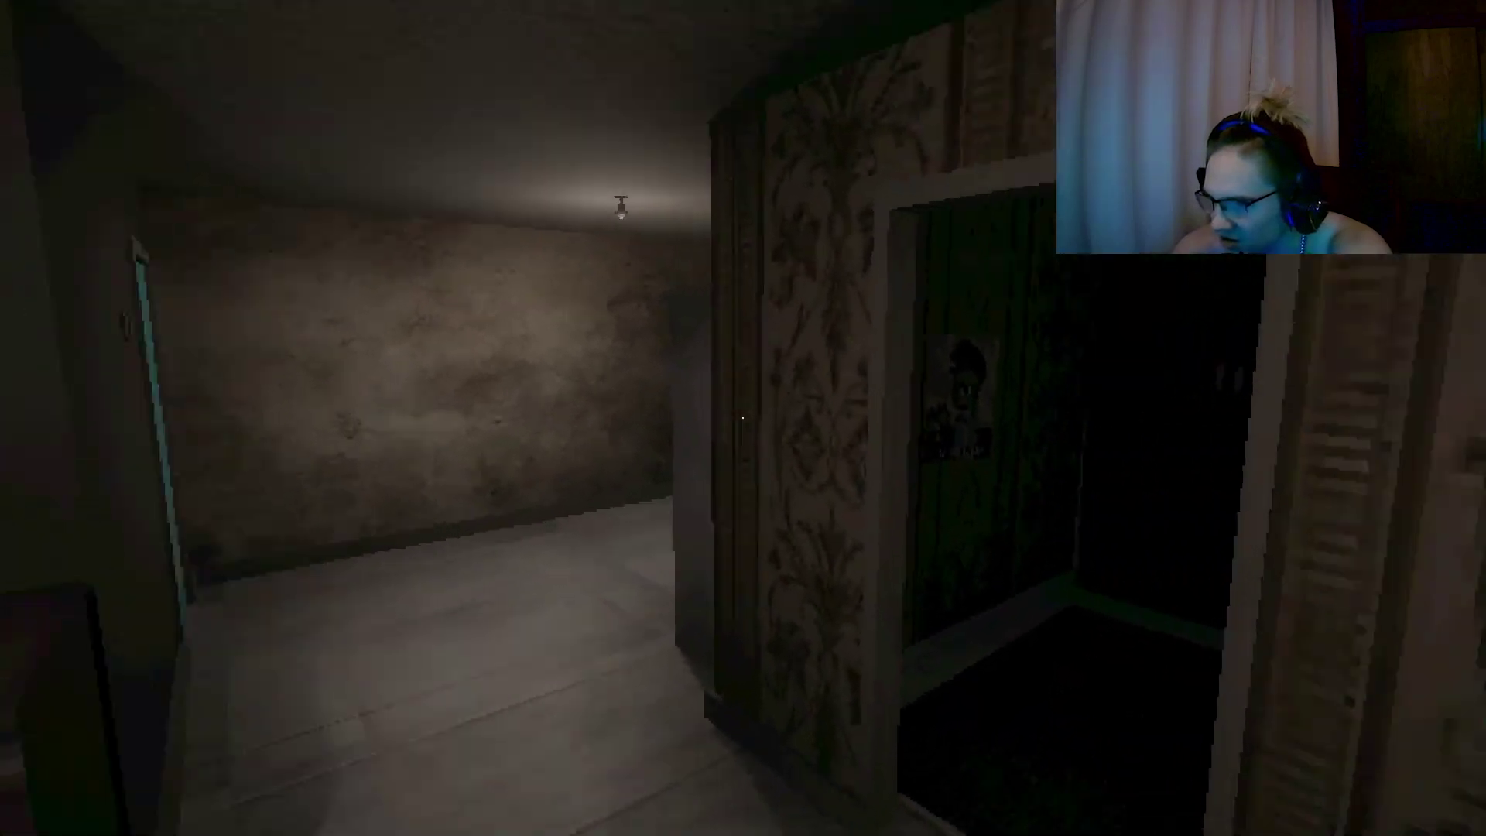
pyautogui.press('w')
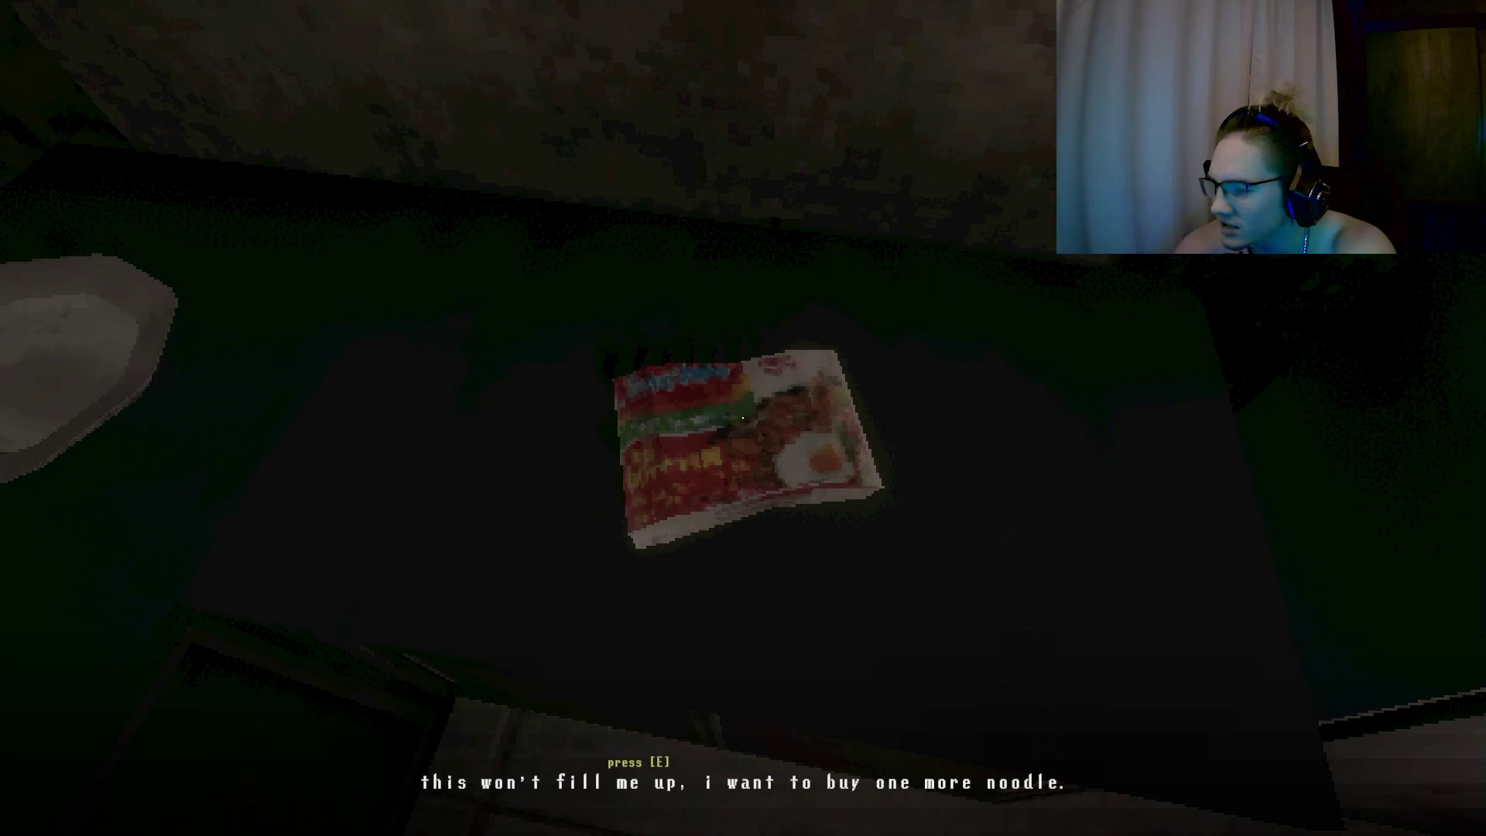
# Open the blue door onto the dark bathroom, then turn back toward the hallway.
pyautogui.press('e')
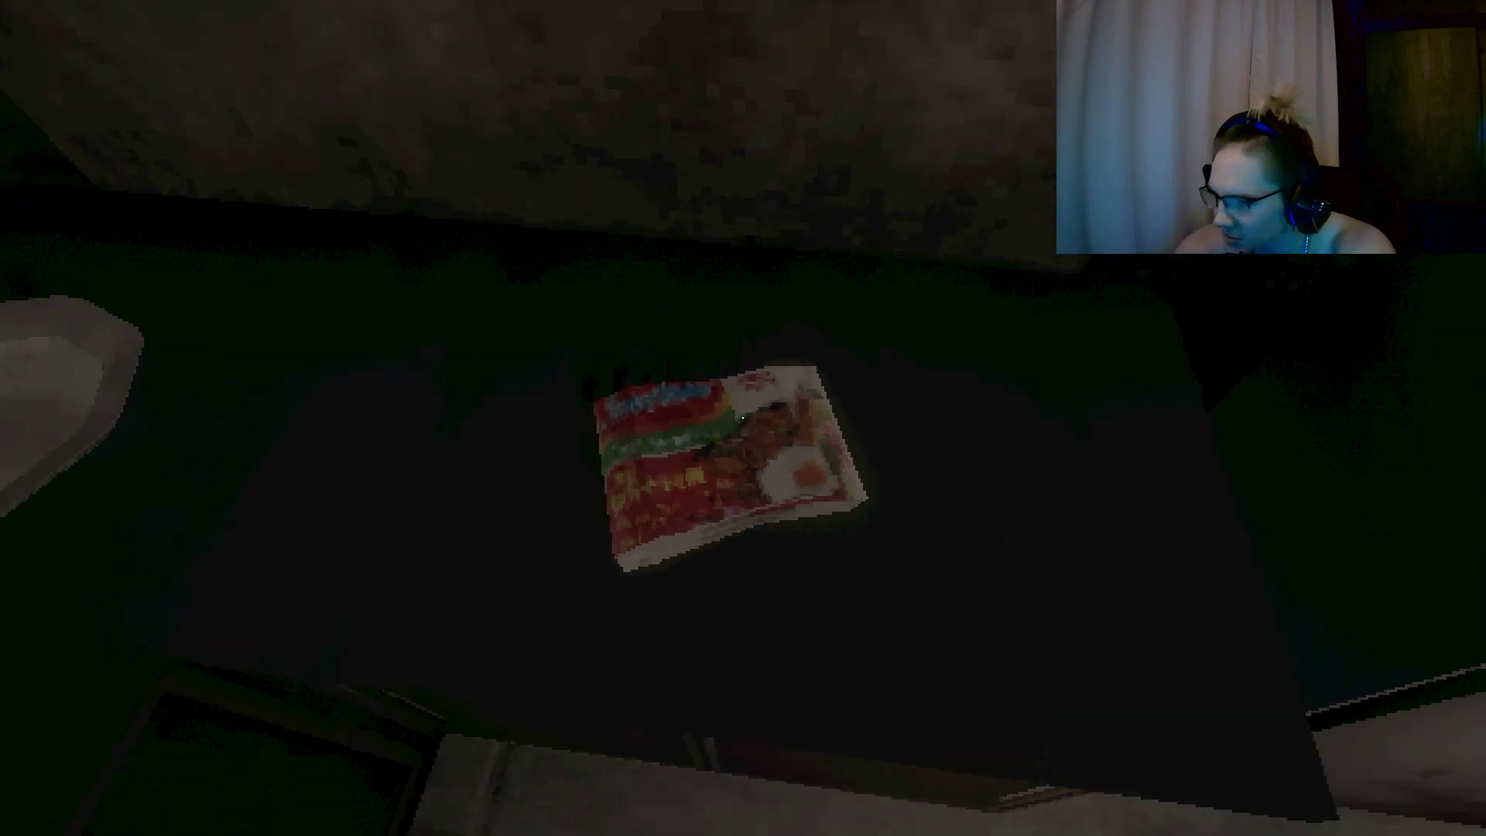
pyautogui.press('w')
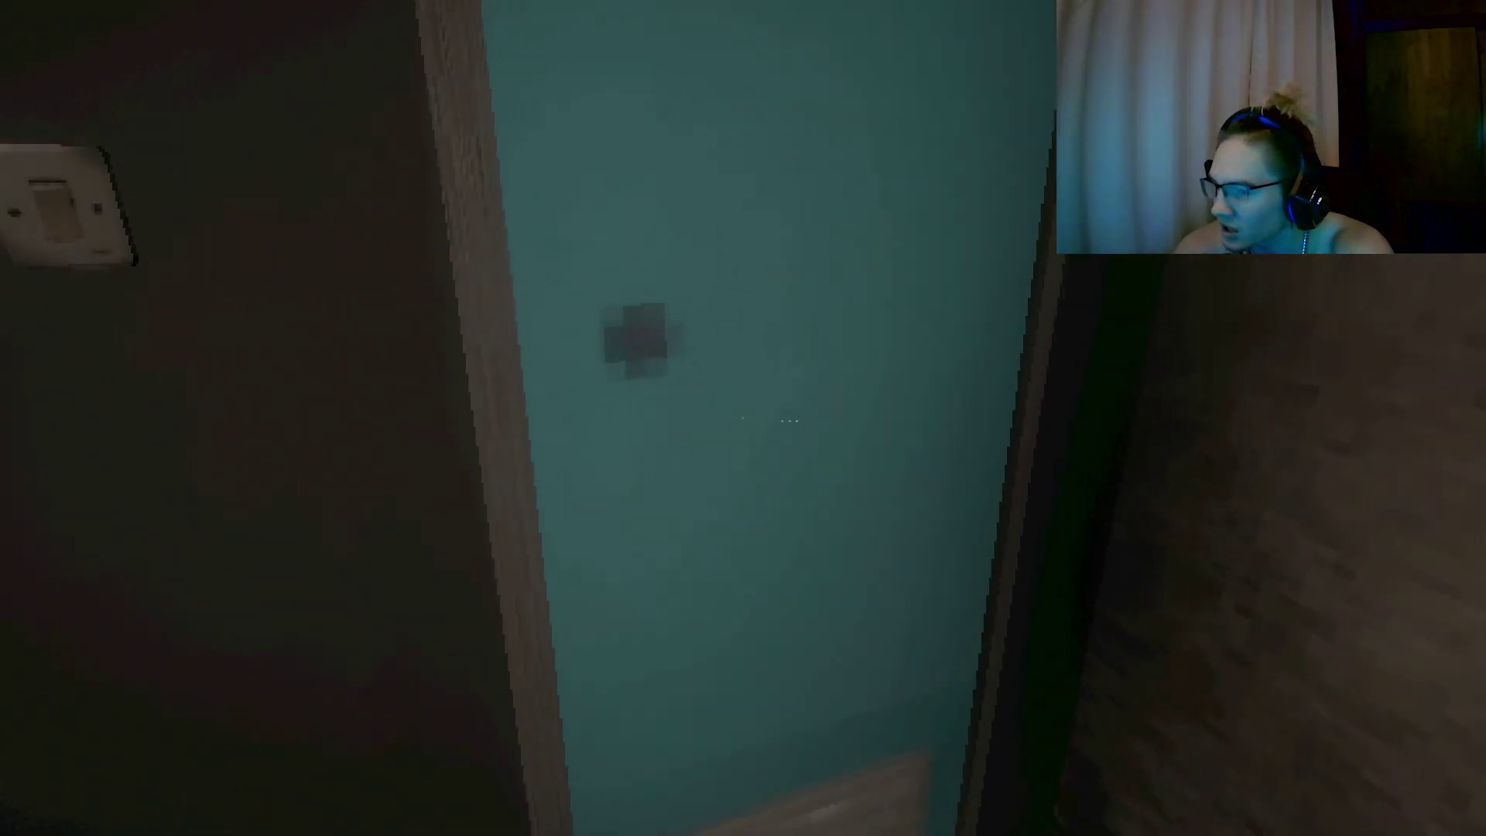
pyautogui.press('e')
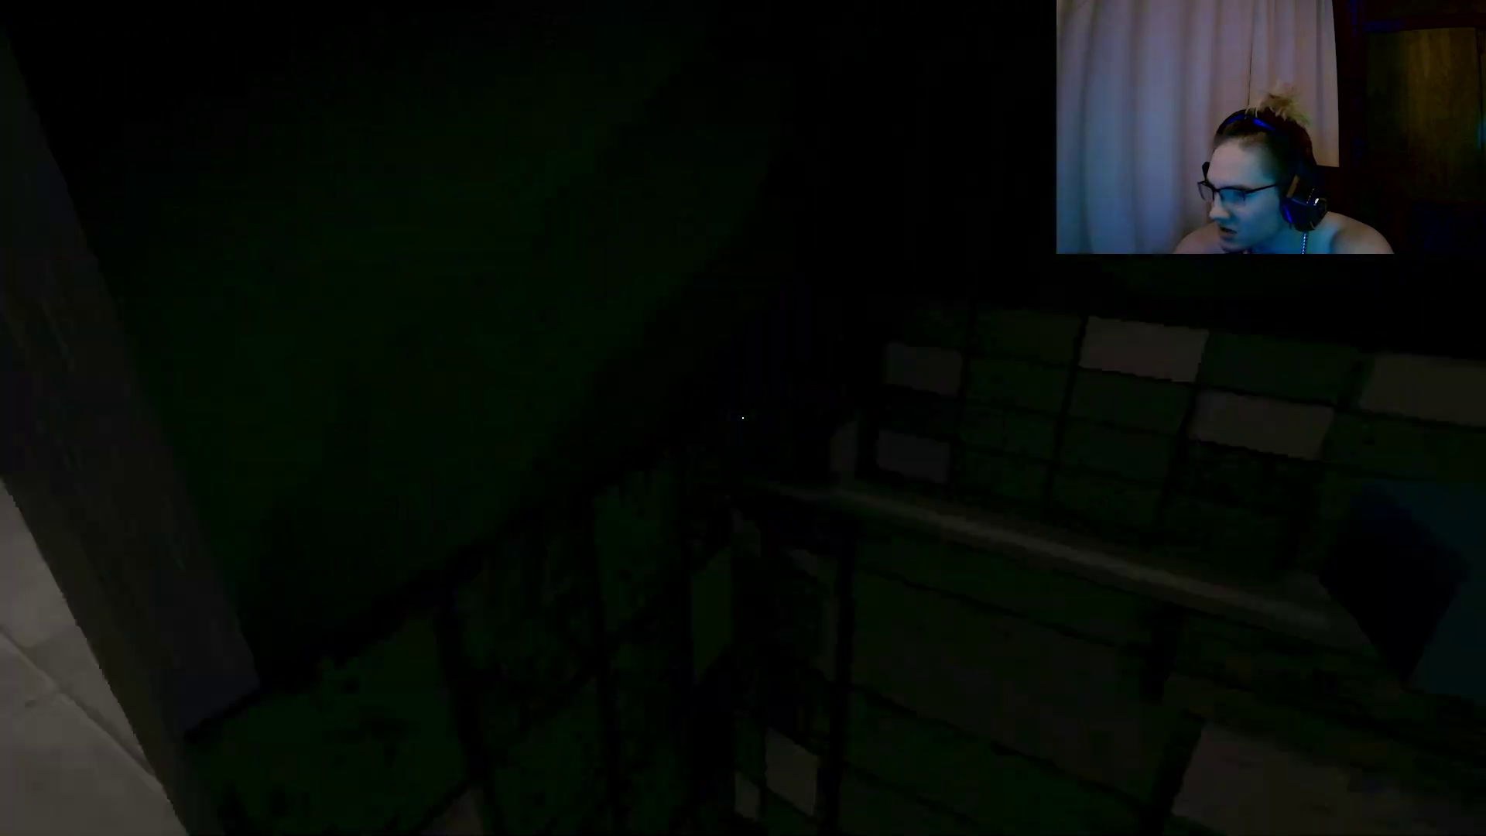
pyautogui.press('w')
pyautogui.press('w')
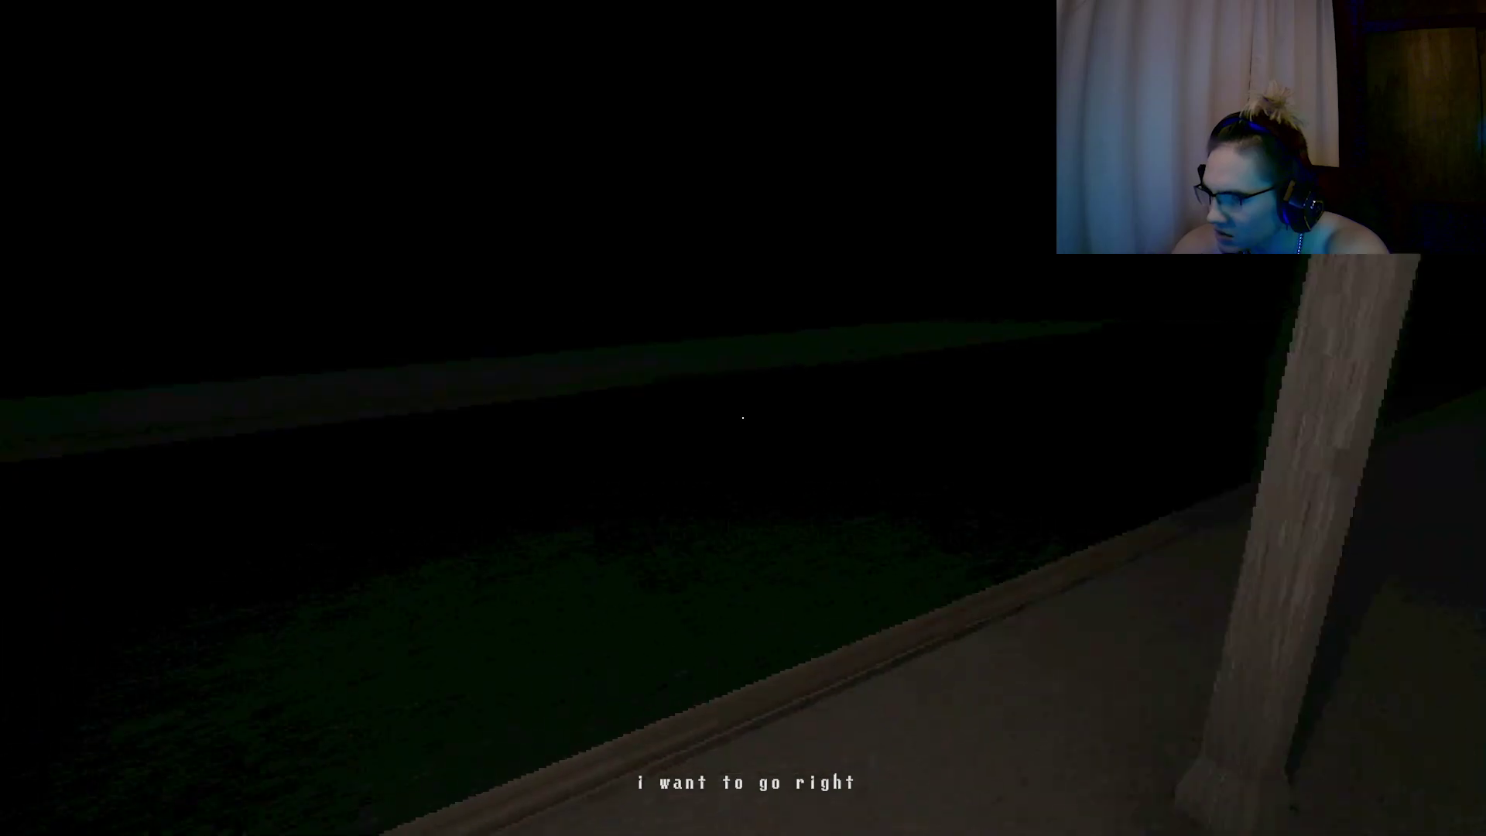
# Walk along the porch past the wooden posts and down the dark path.
pyautogui.press('w')
pyautogui.press('w')
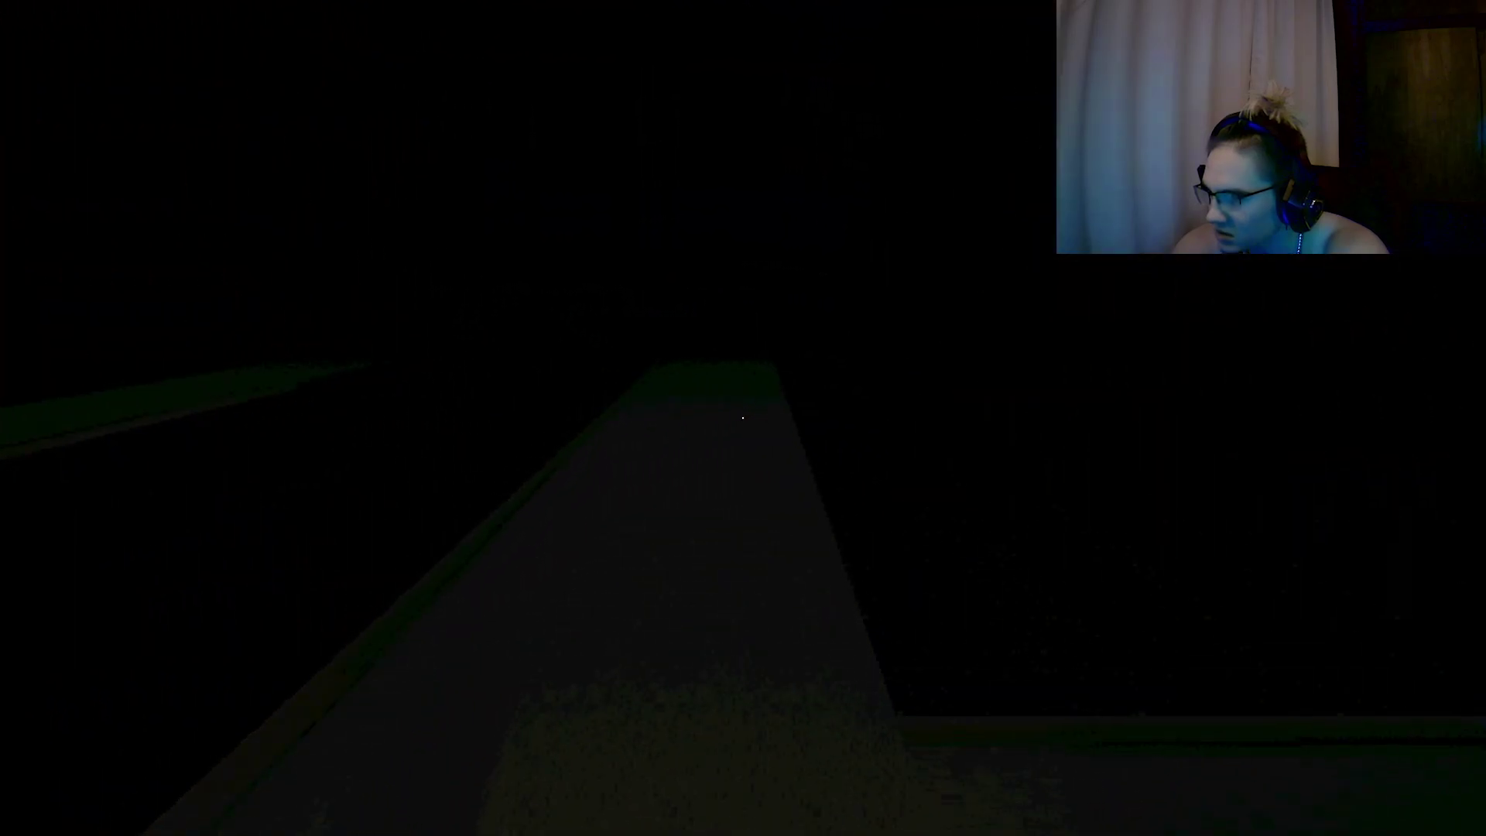
pyautogui.press('w')
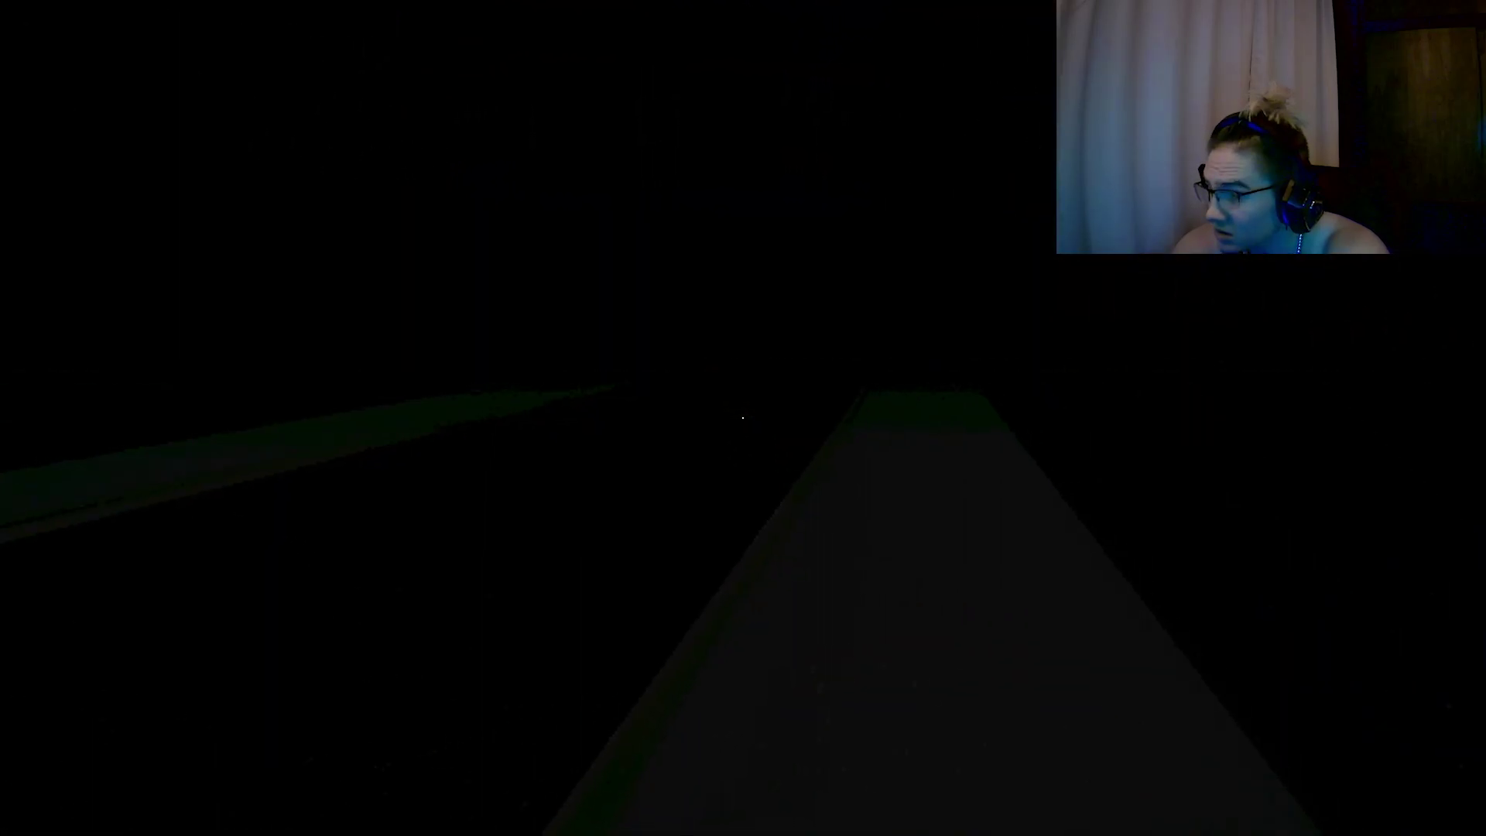
pyautogui.press('w')
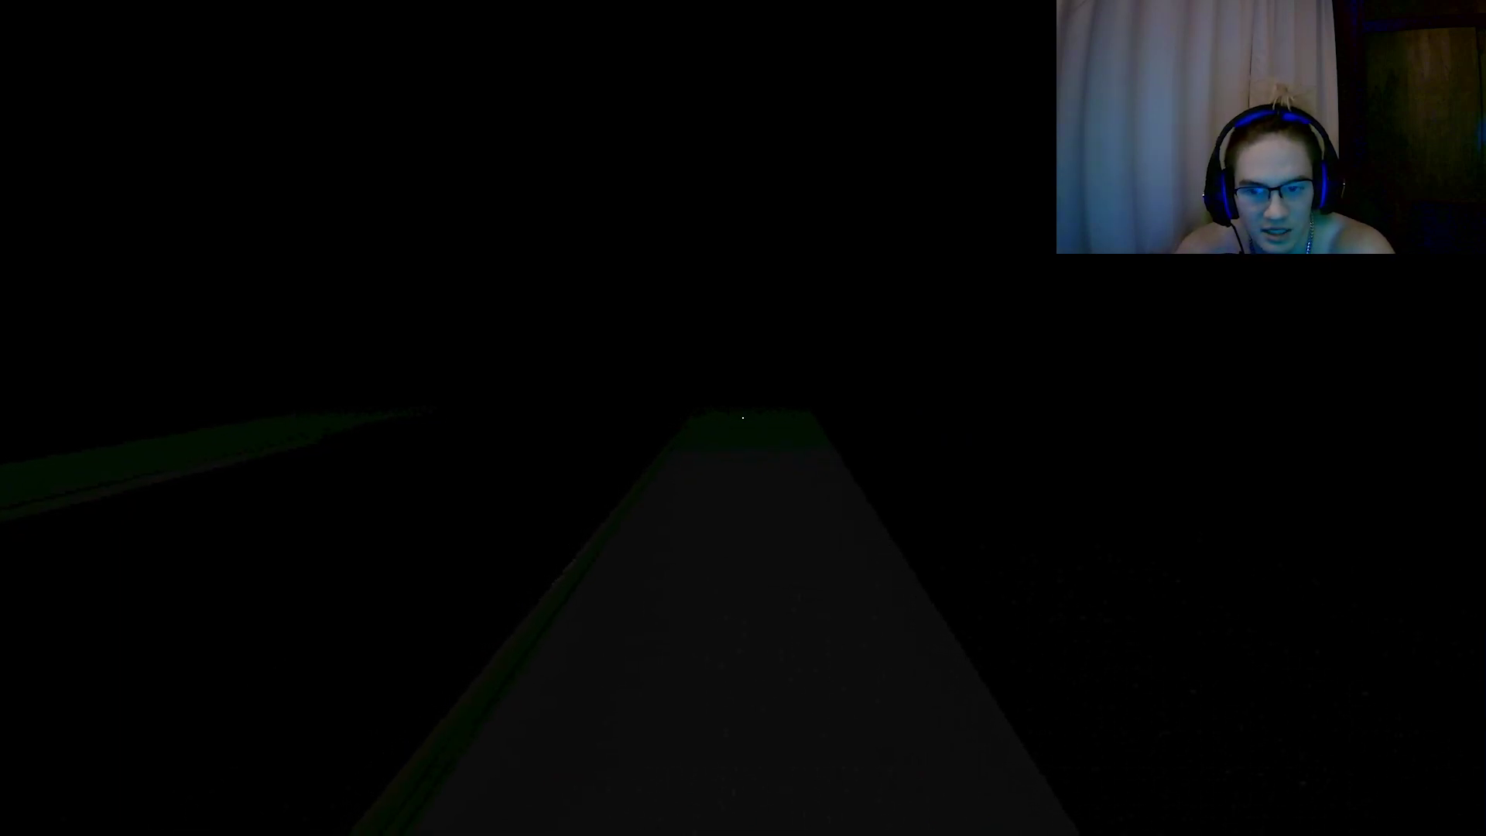
pyautogui.press('w')
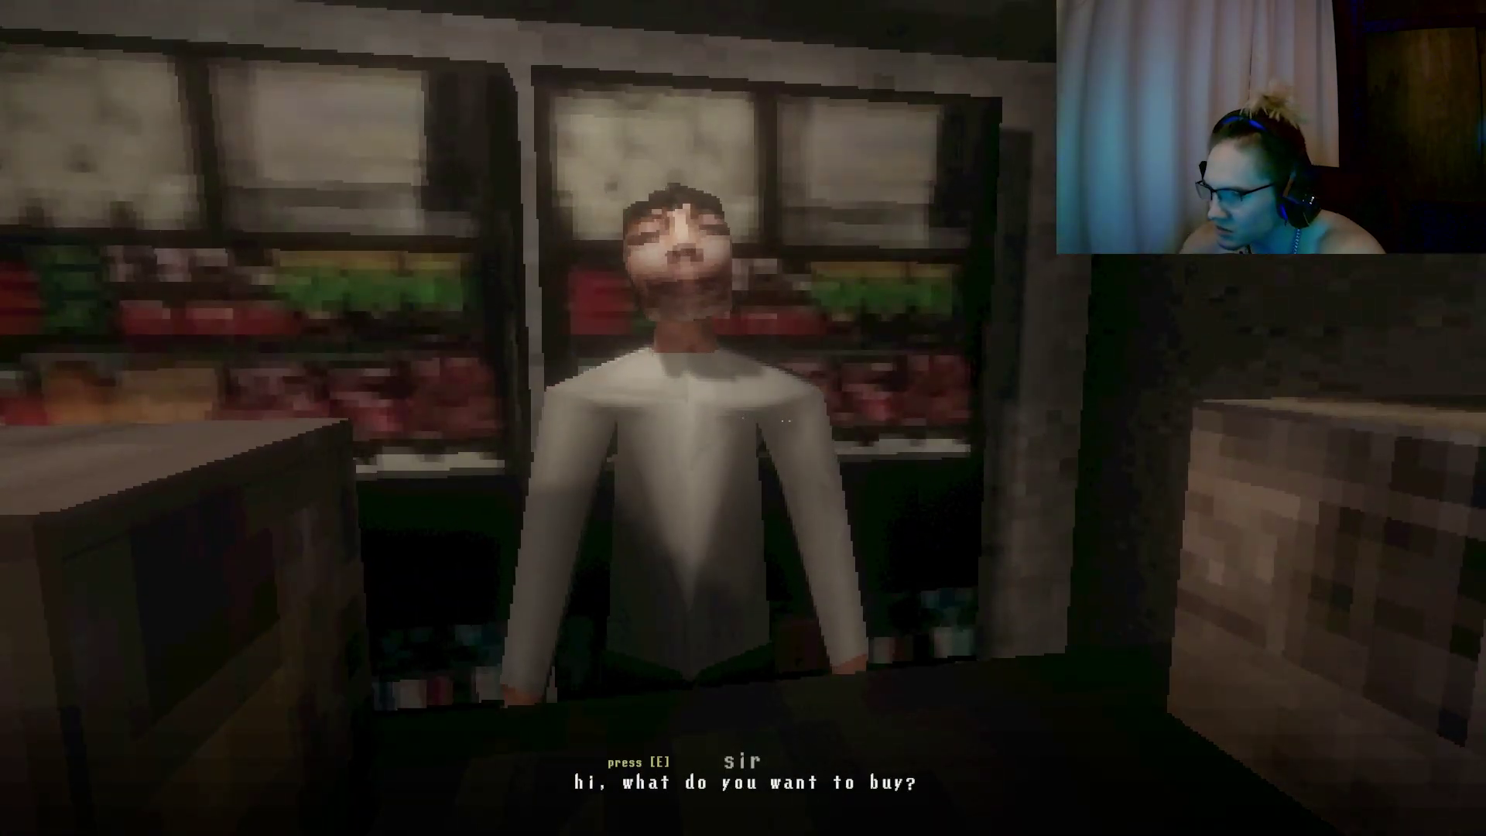
# Talk to the store clerk and ask for noodles.
pyautogui.press('e')
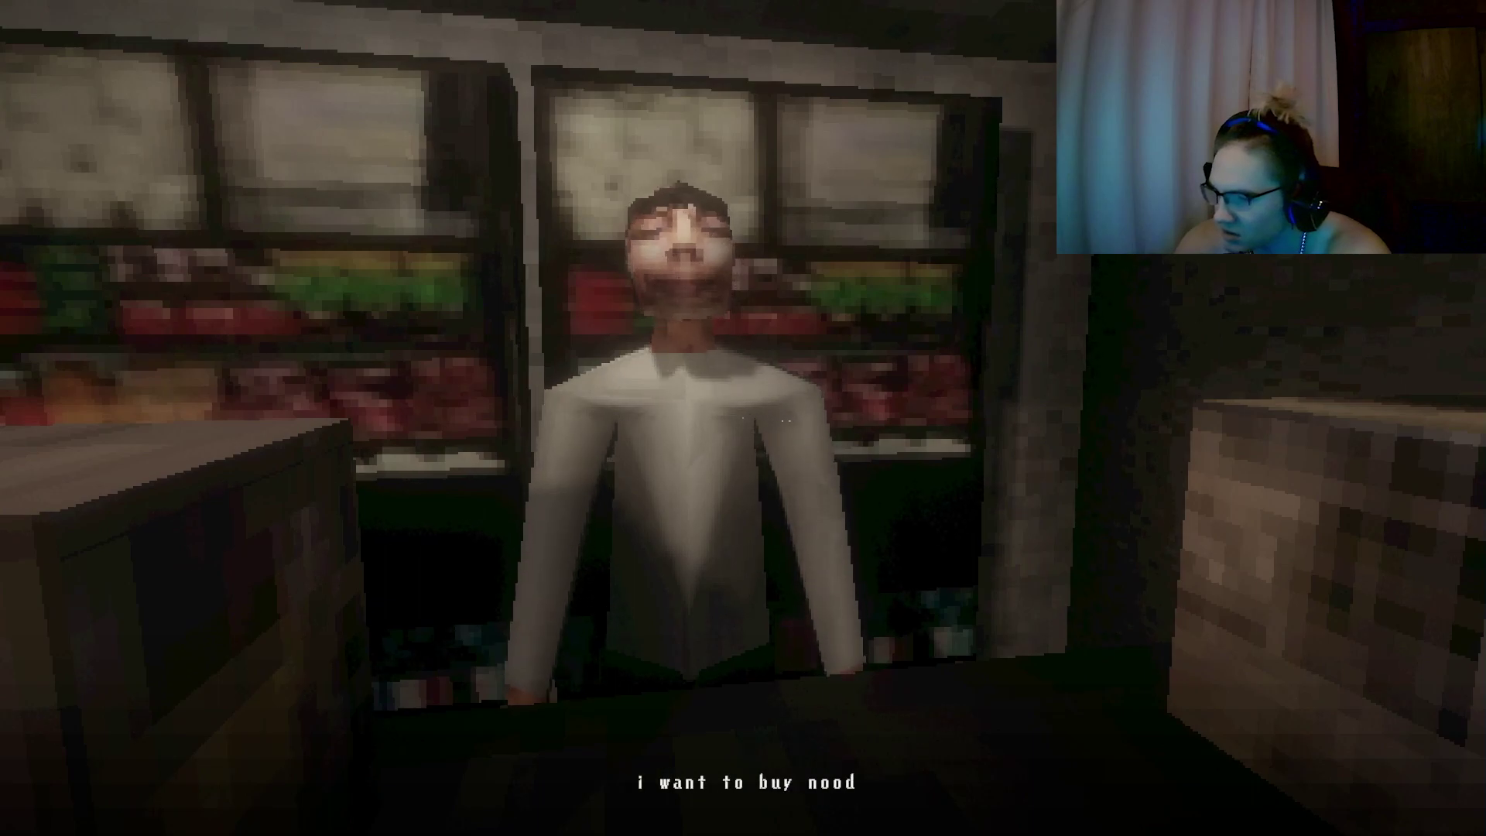
pyautogui.press('e')
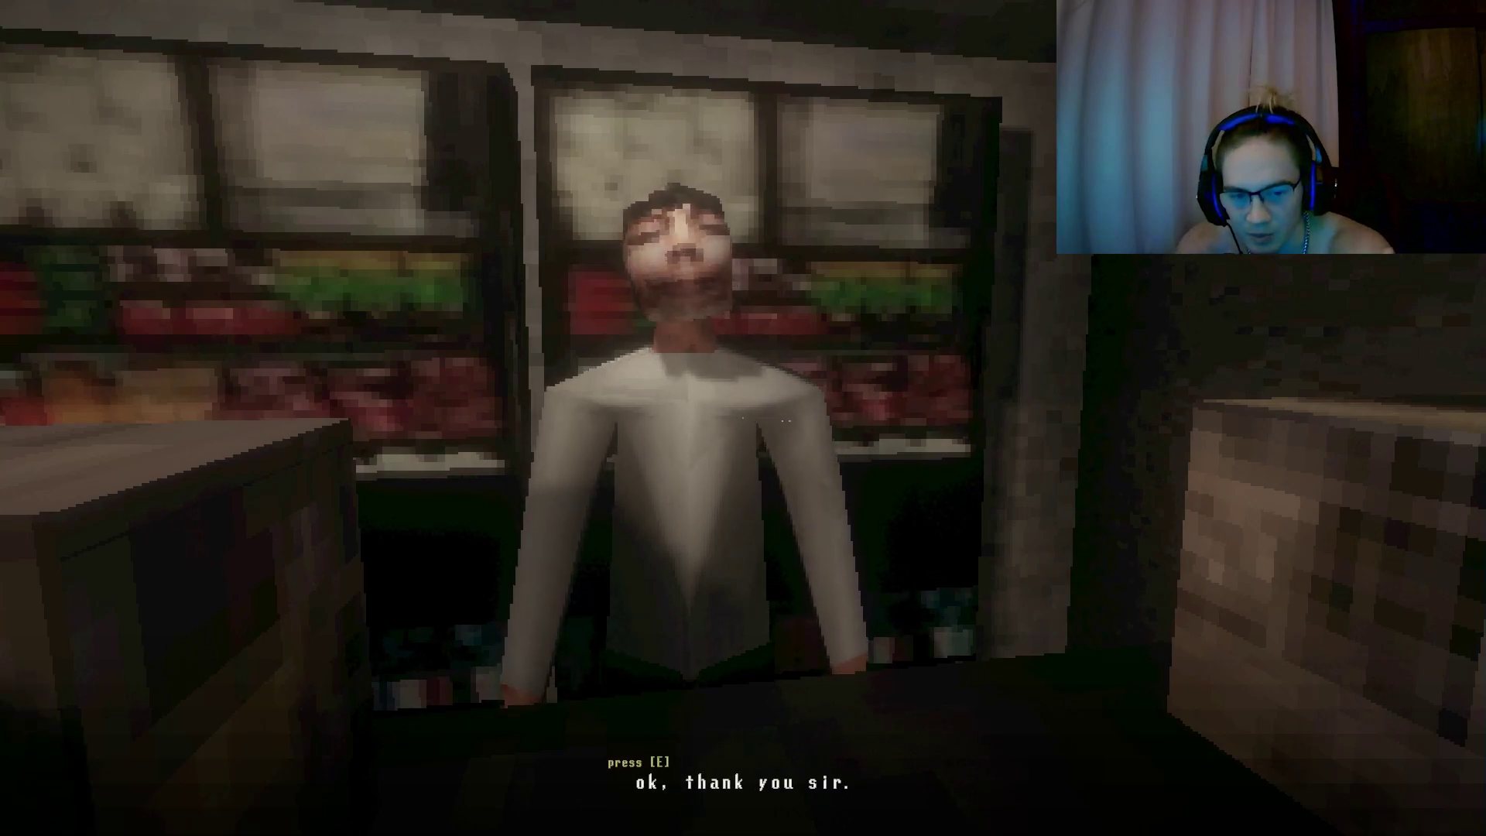
pyautogui.press('e')
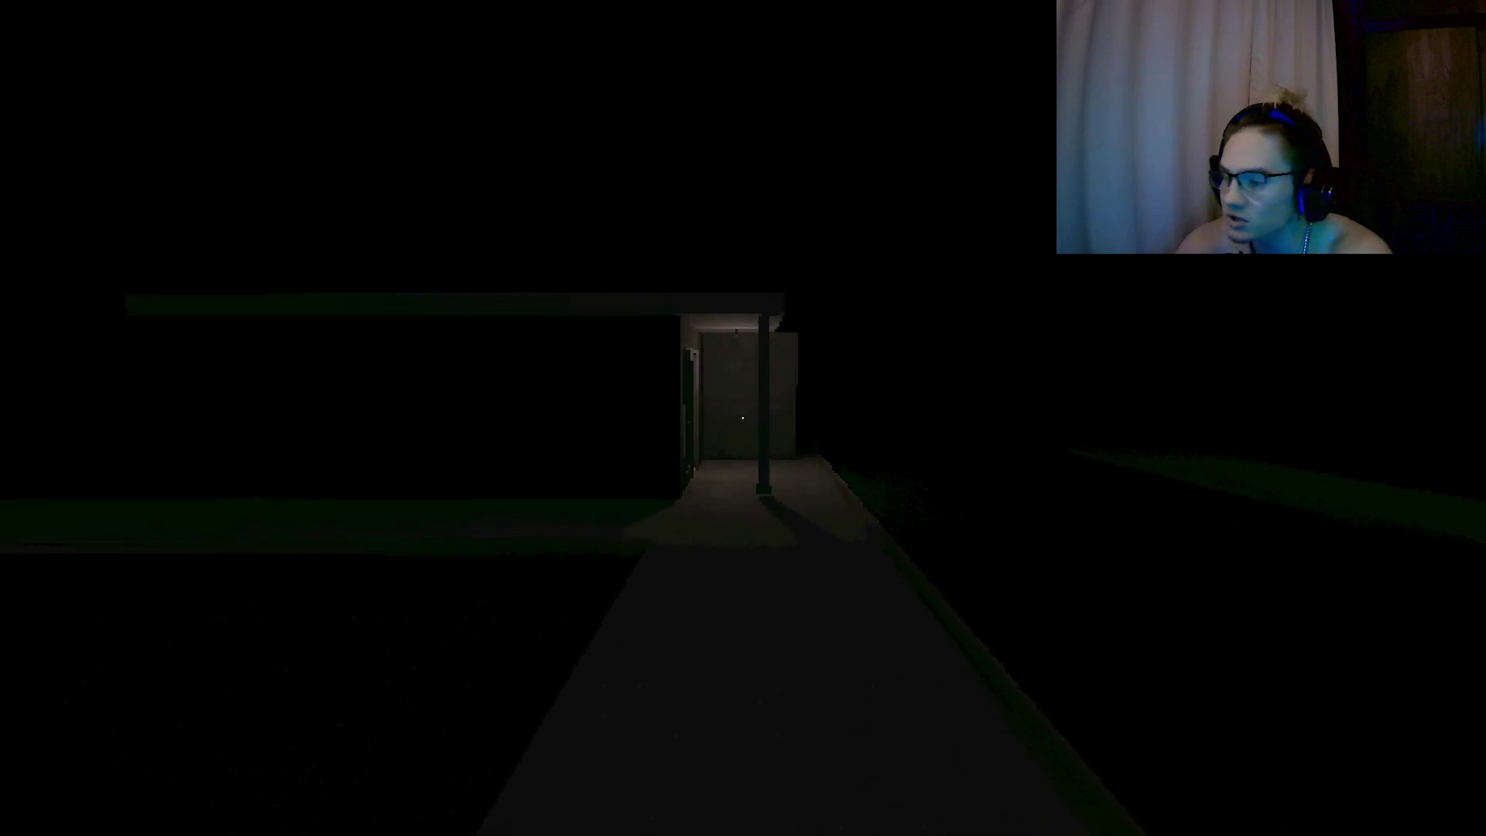
# Walk back down the path into the house toward the kitchen.
pyautogui.press('w')
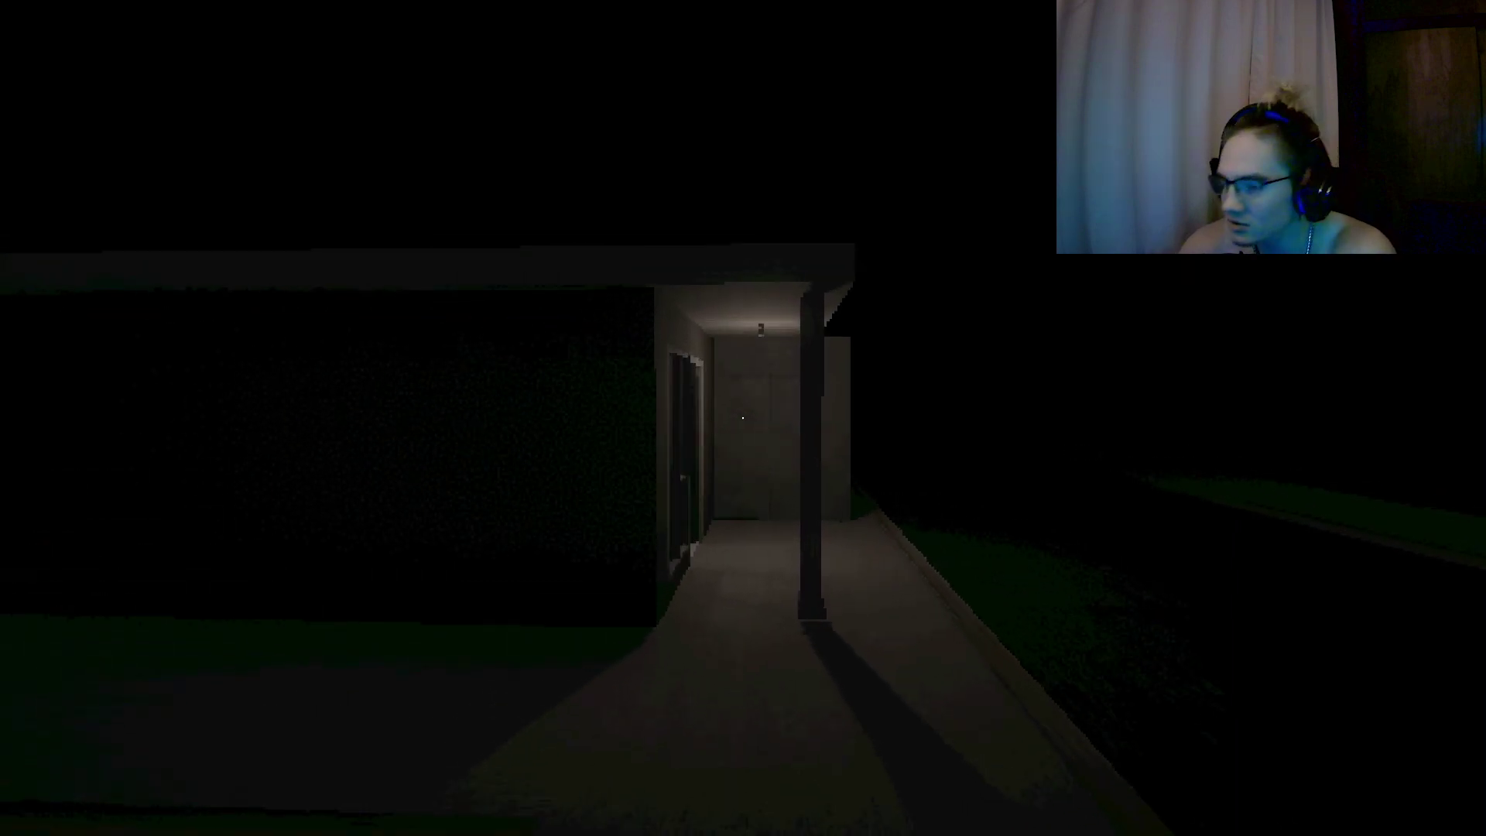
pyautogui.press('w')
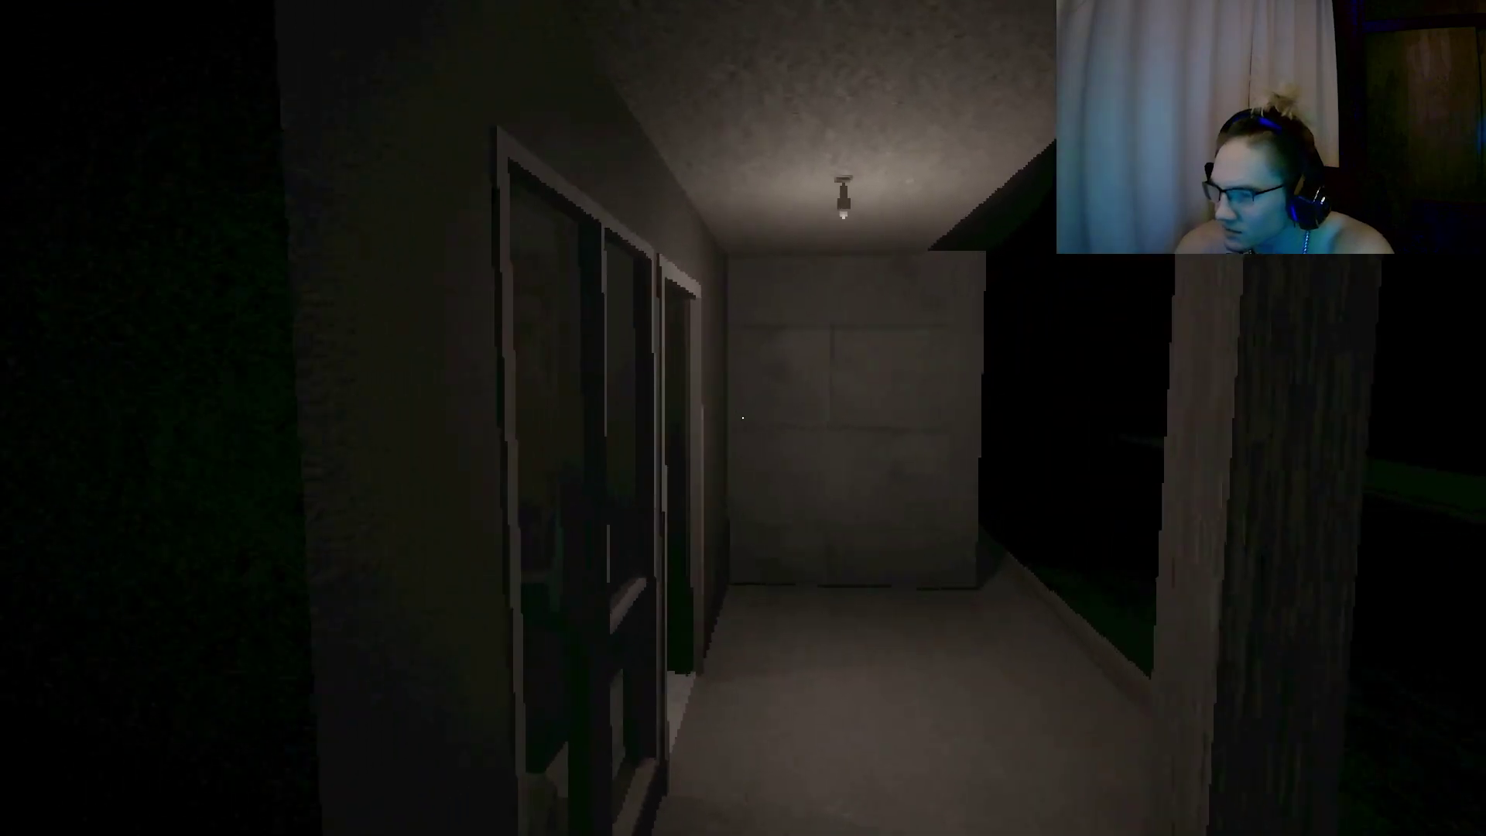
pyautogui.press('w')
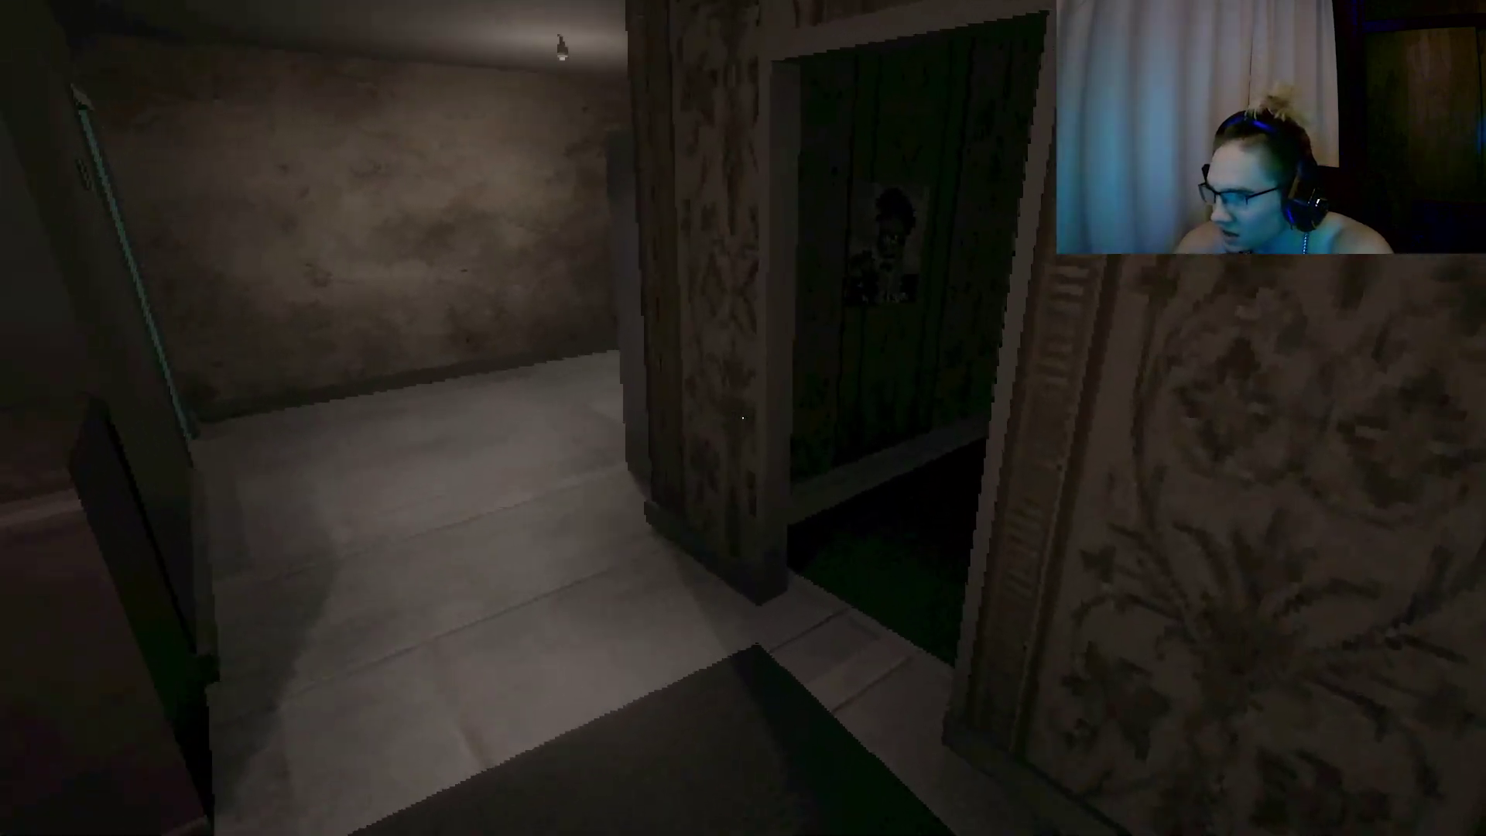
pyautogui.press('w')
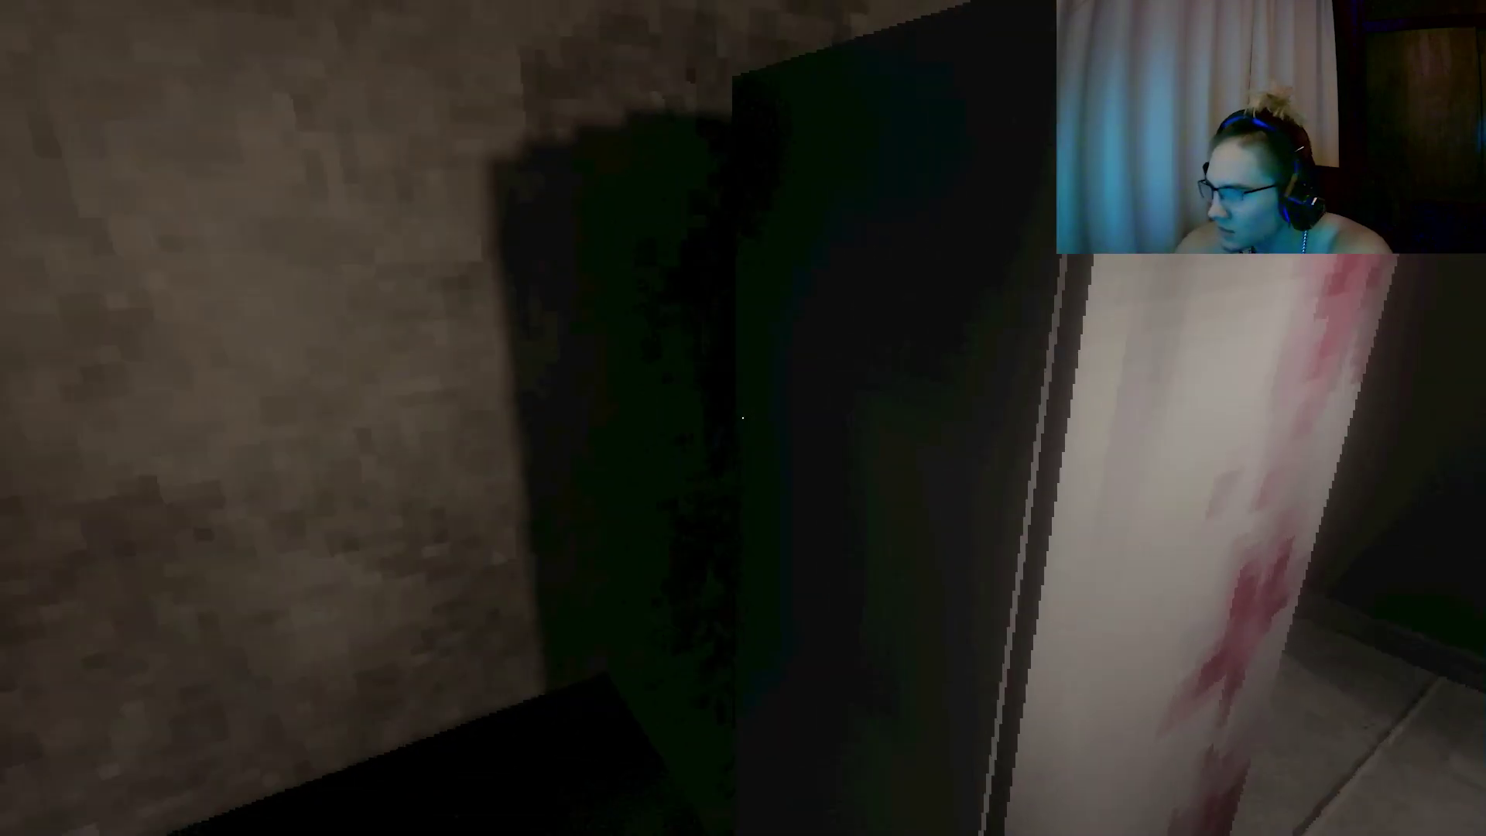
# Check the noodle packets on the counter, then walk into the bedroom past the green chair.
pyautogui.press('s')
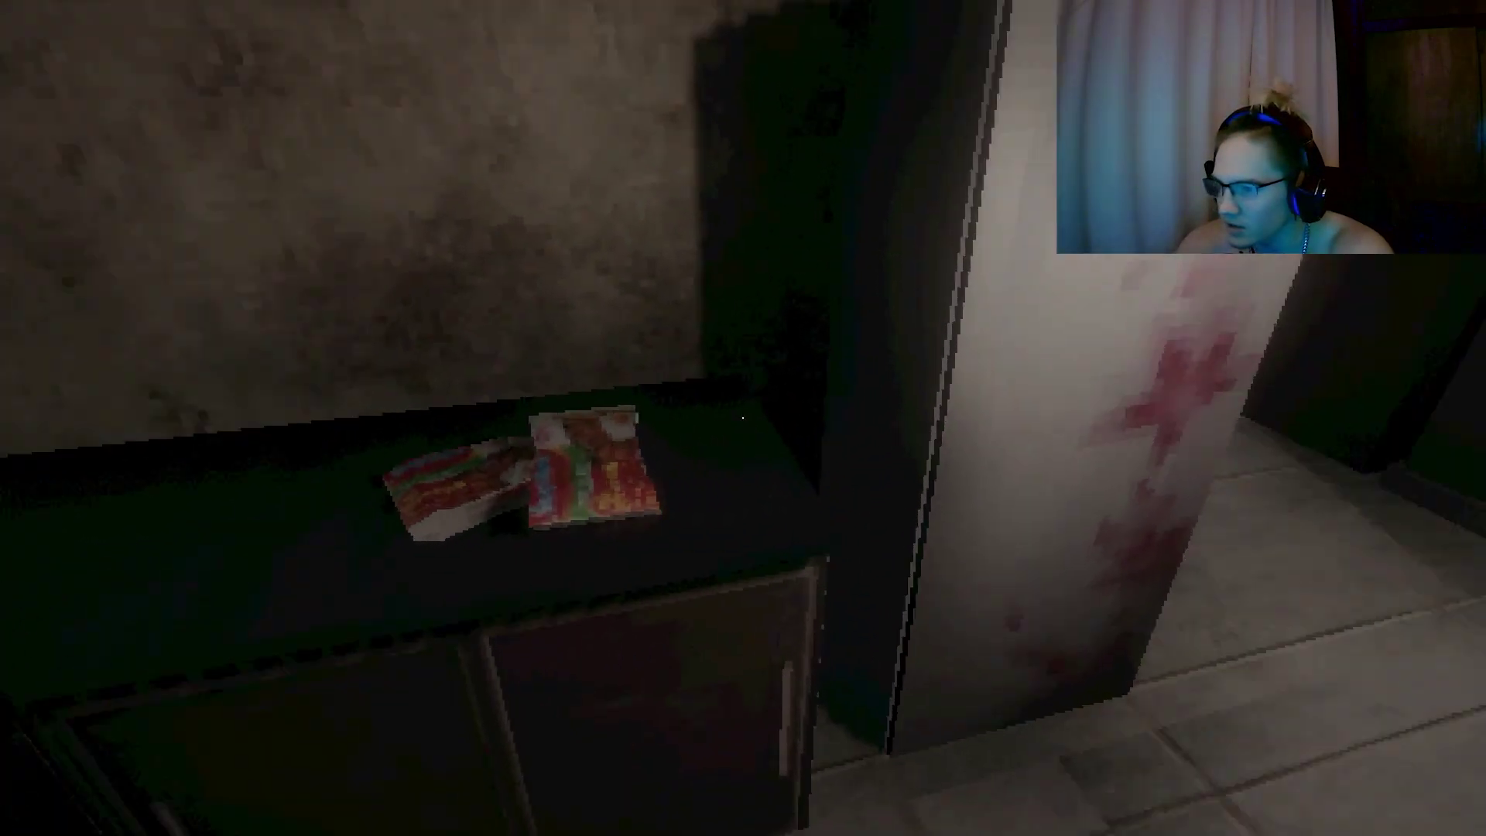
pyautogui.press('w')
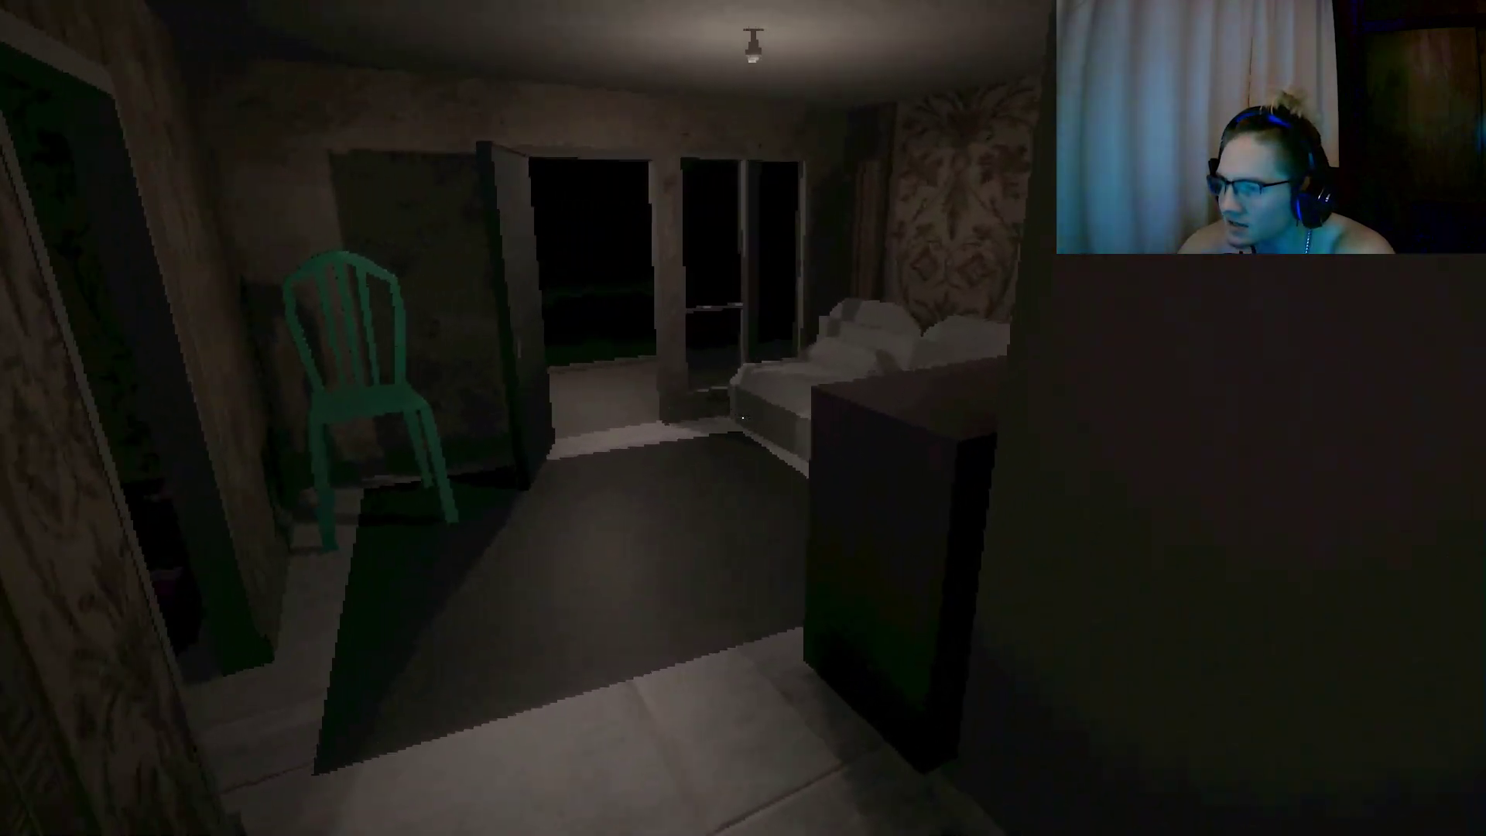
pyautogui.press('w')
pyautogui.press('w')
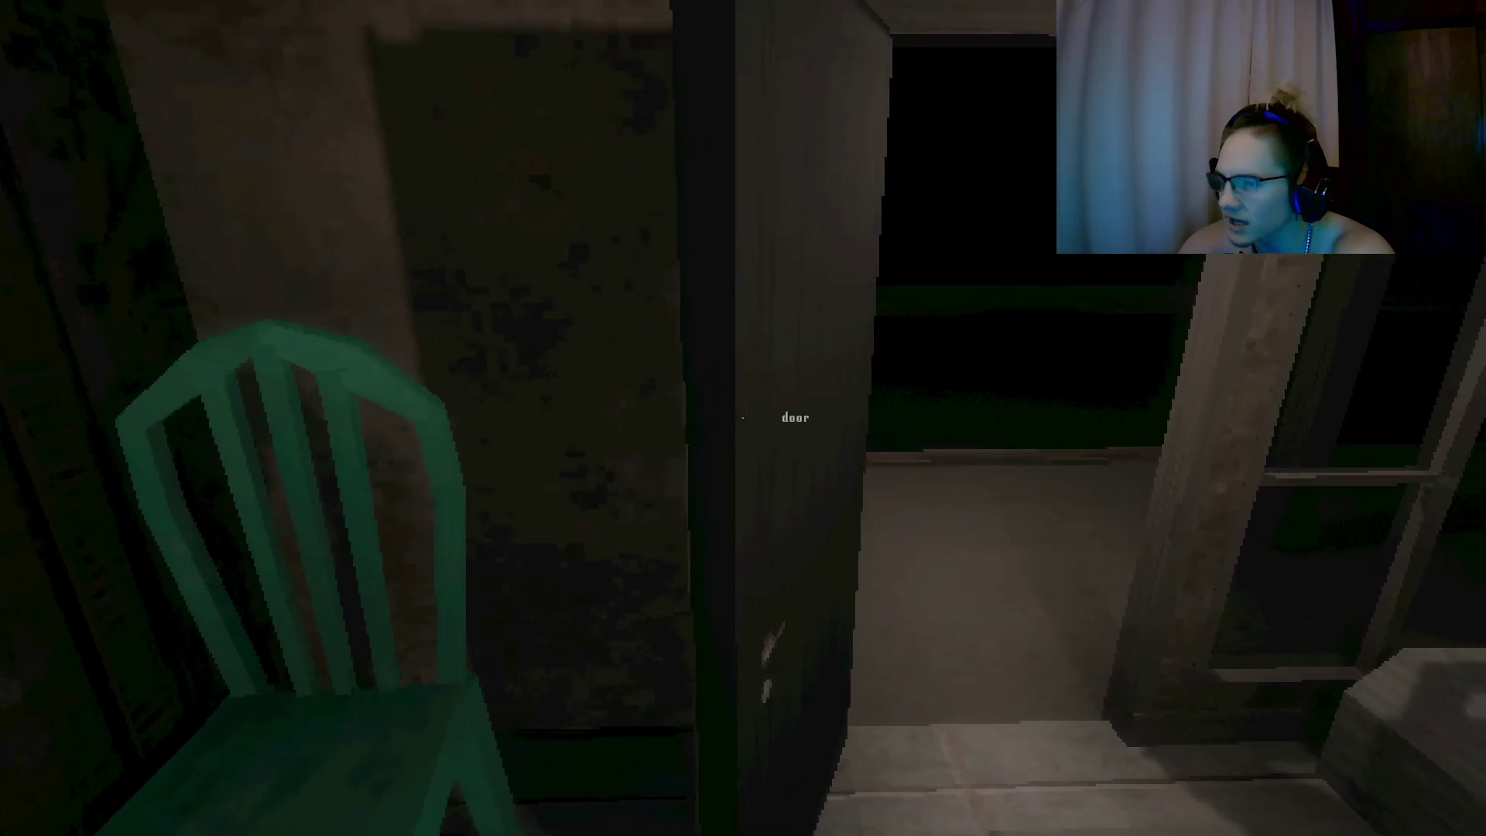
pyautogui.press('w')
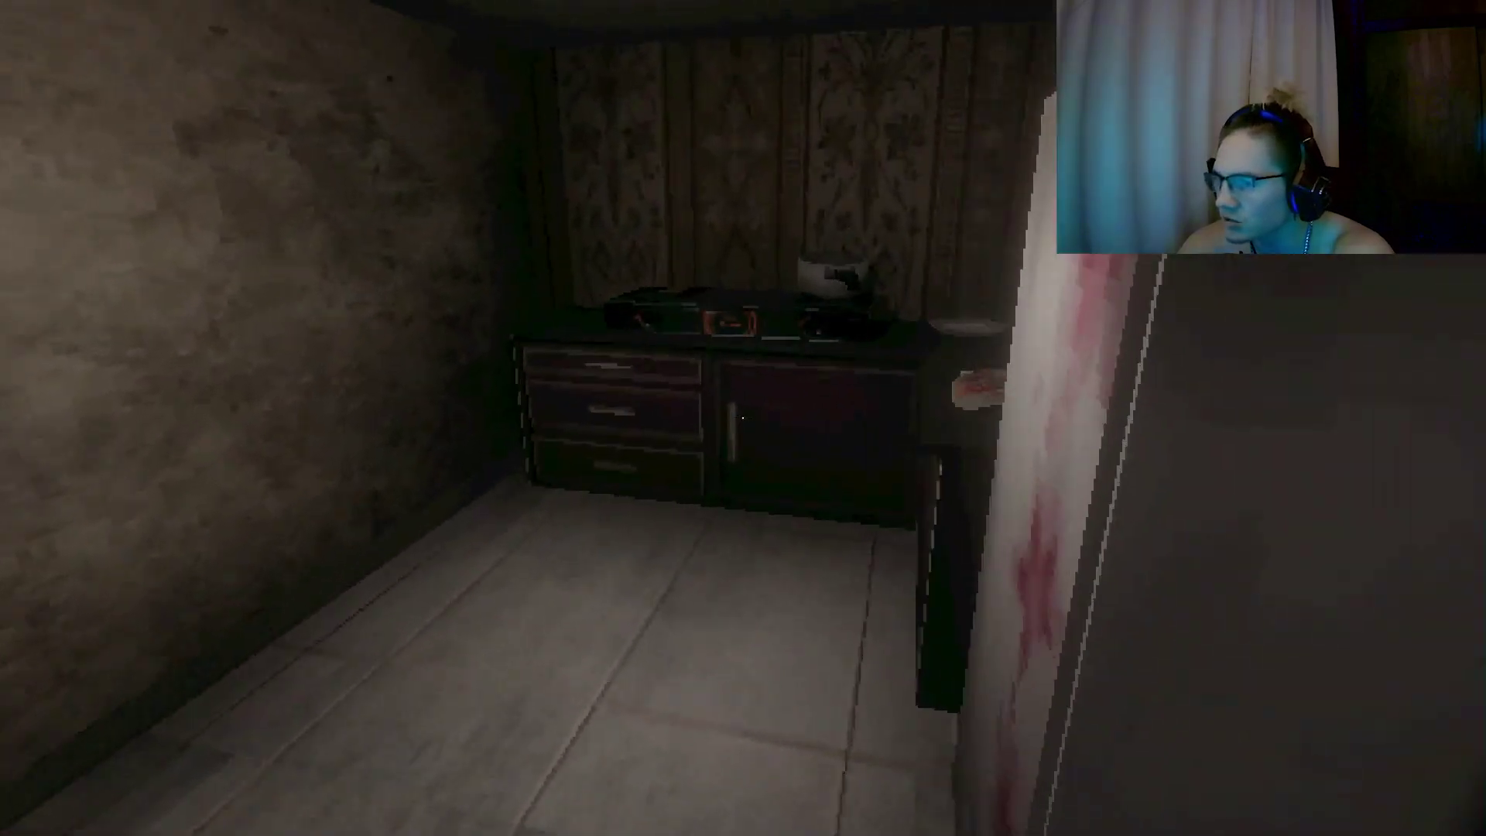
pyautogui.press('w')
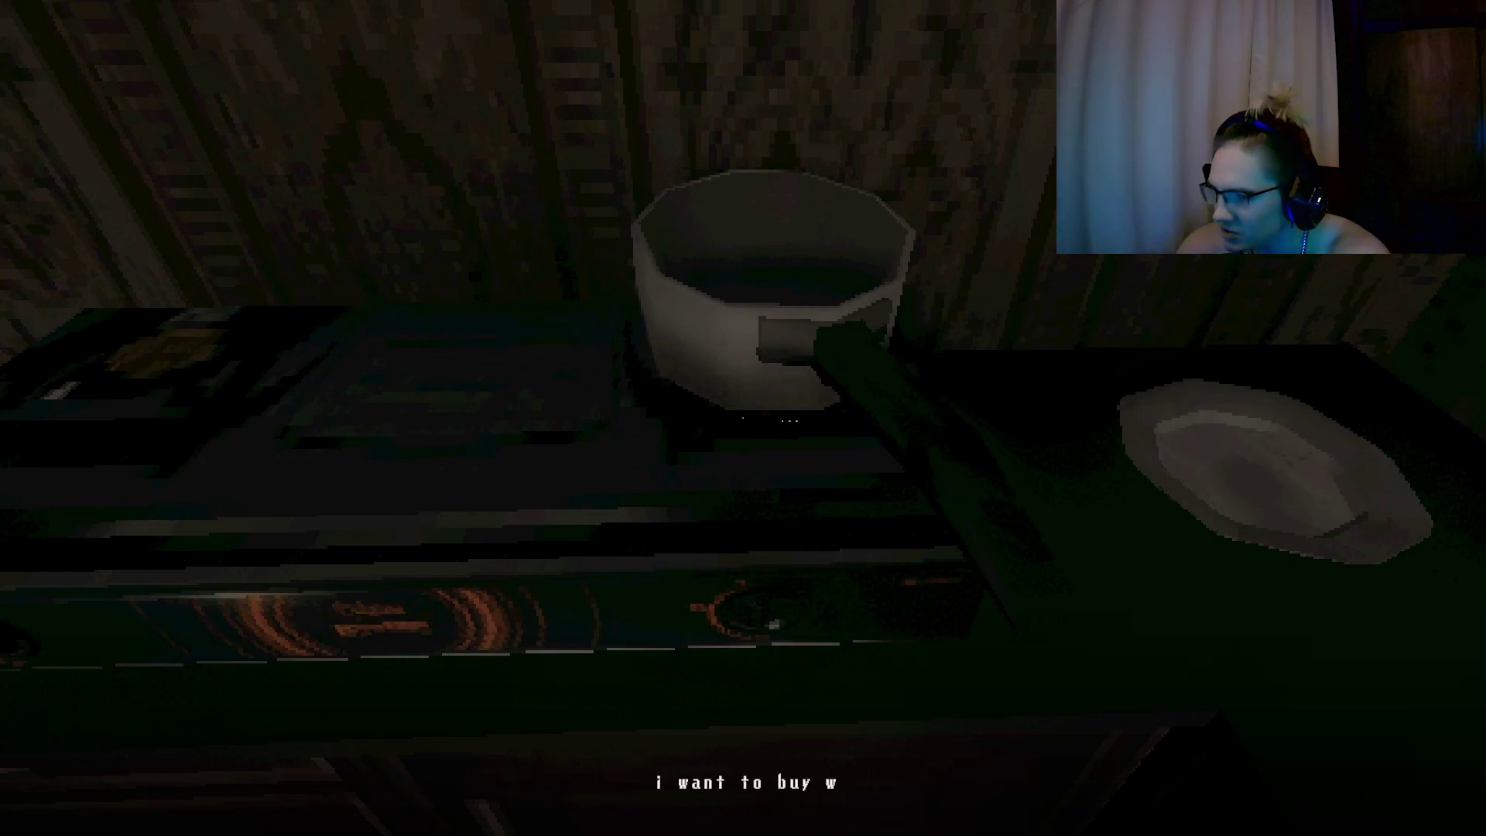
# Leave through the front door and follow the dark walkway toward the lit shop.
pyautogui.press('w')
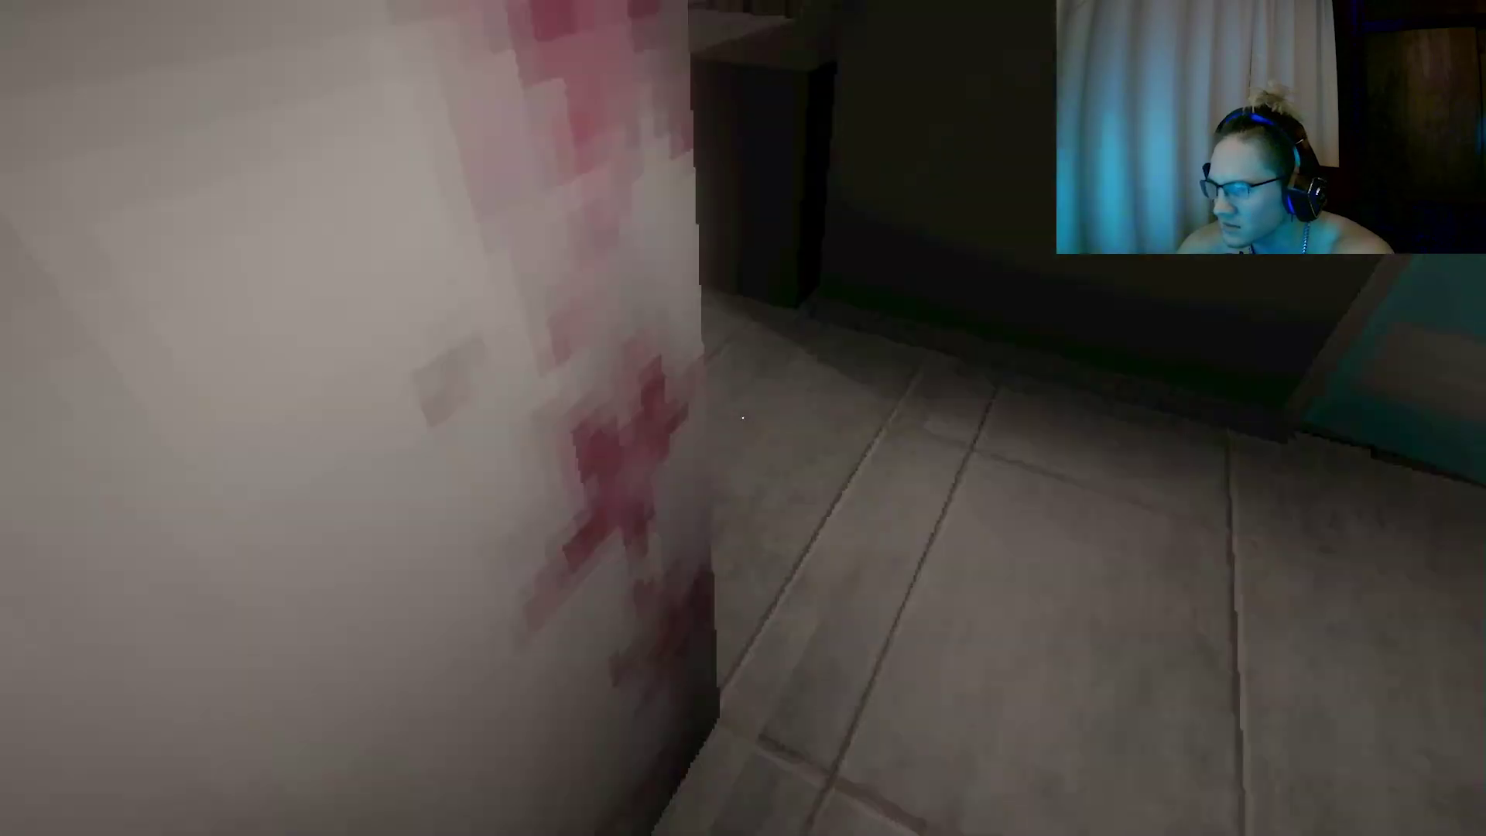
pyautogui.press('w')
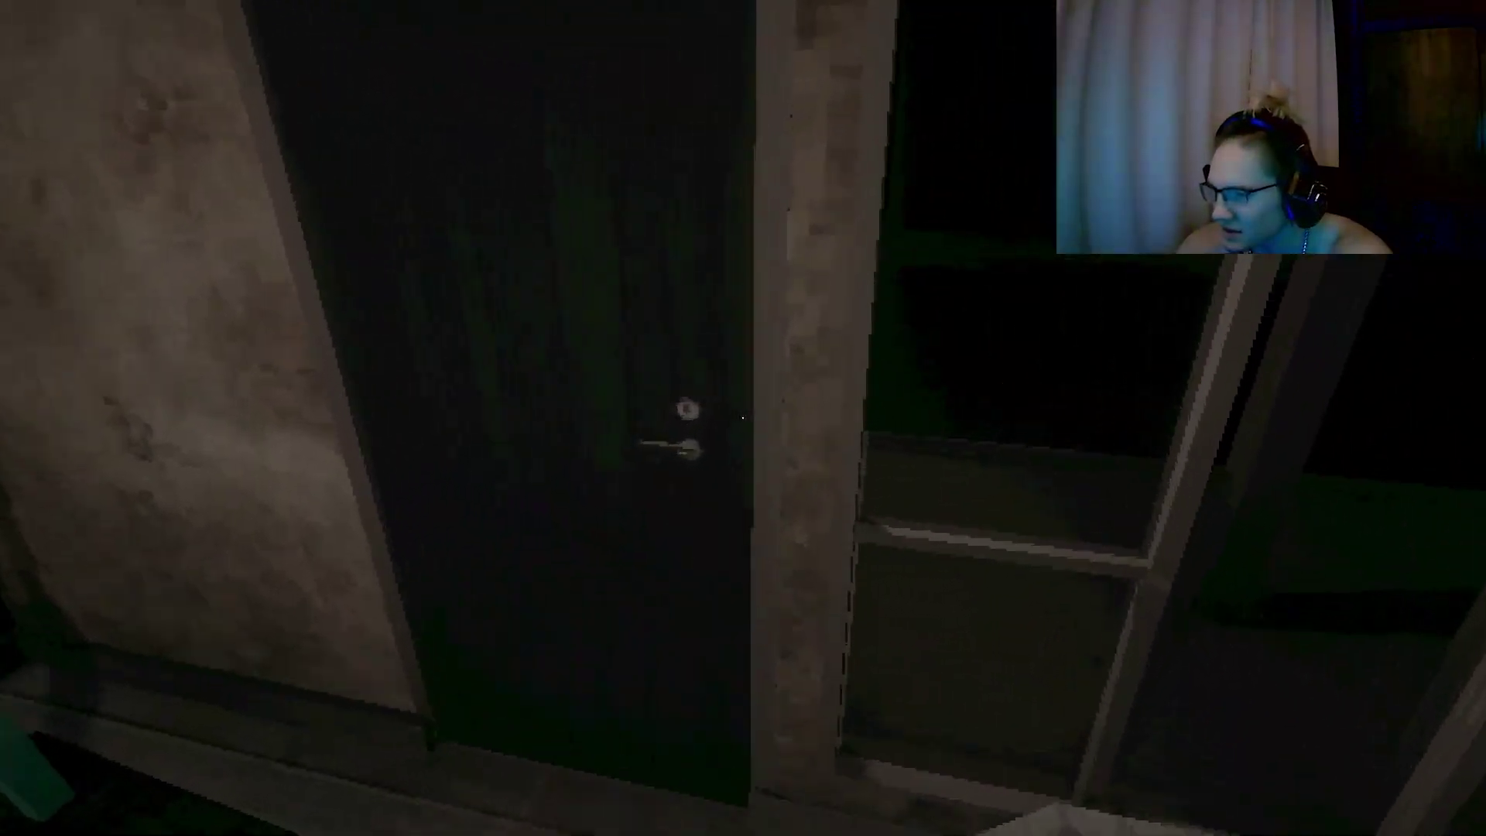
pyautogui.click(743, 419)
pyautogui.press('w')
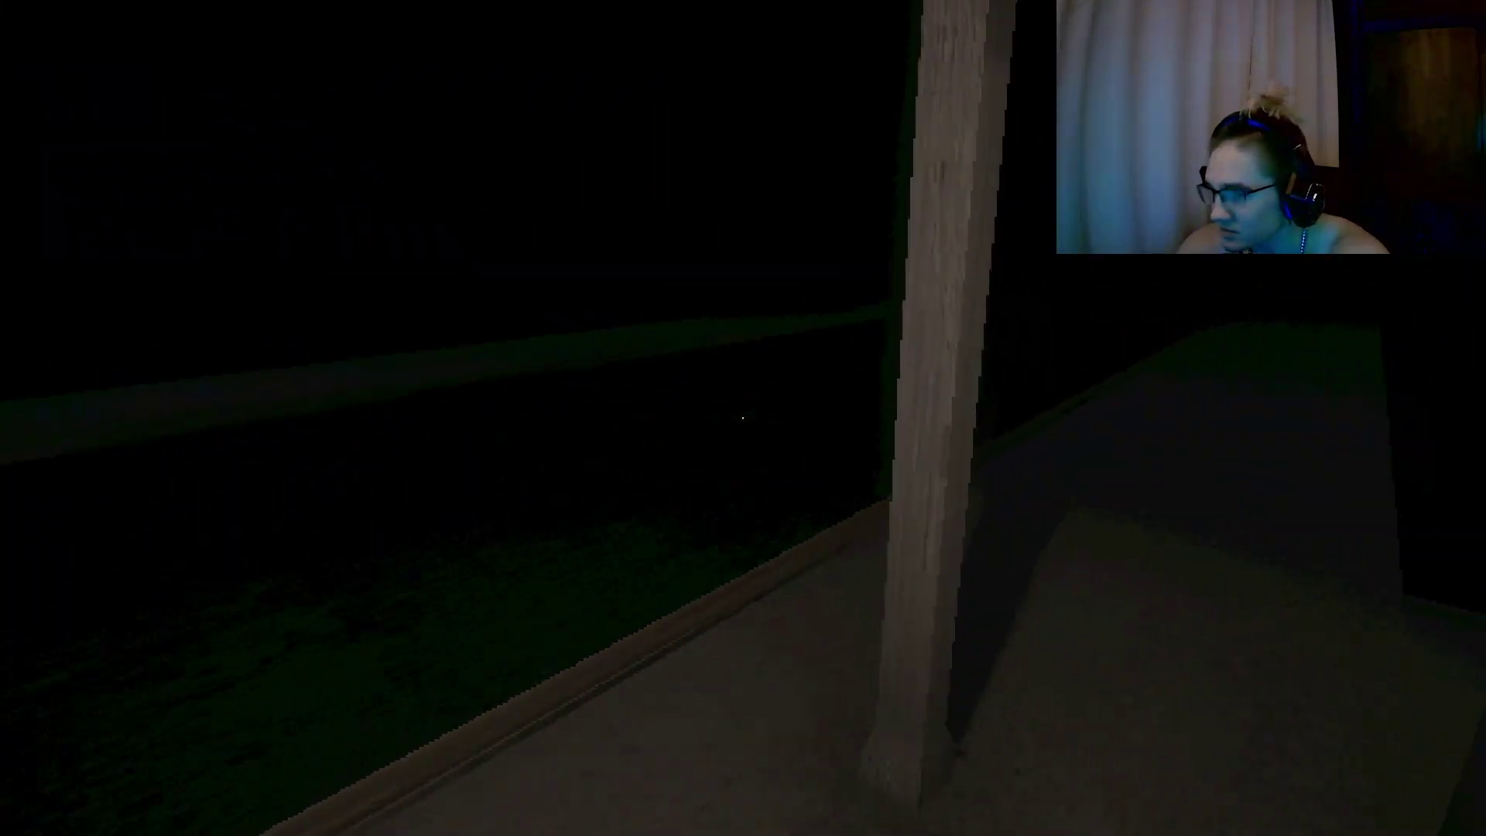
pyautogui.press('w')
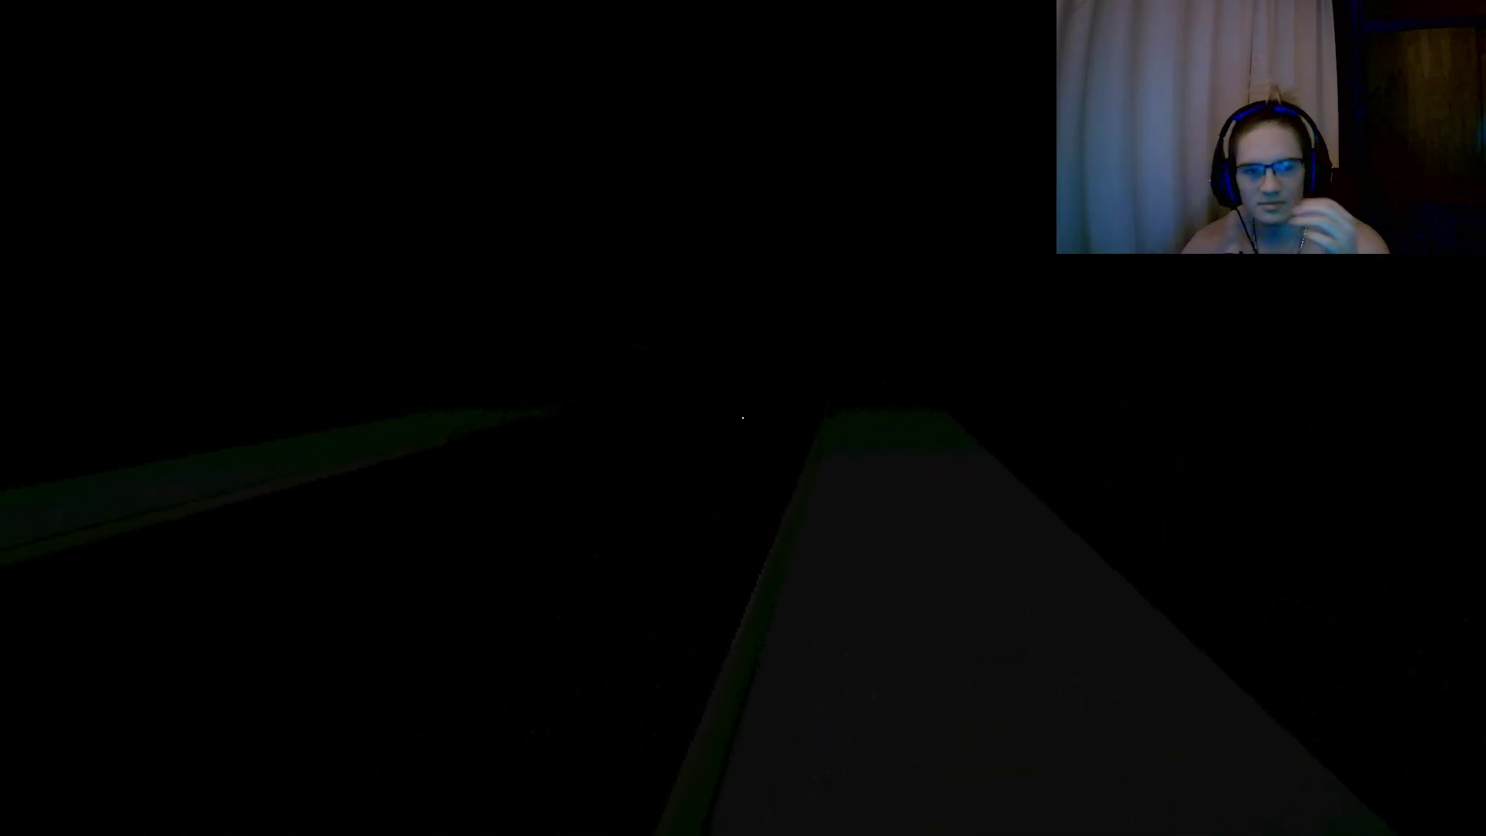
pyautogui.press('w')
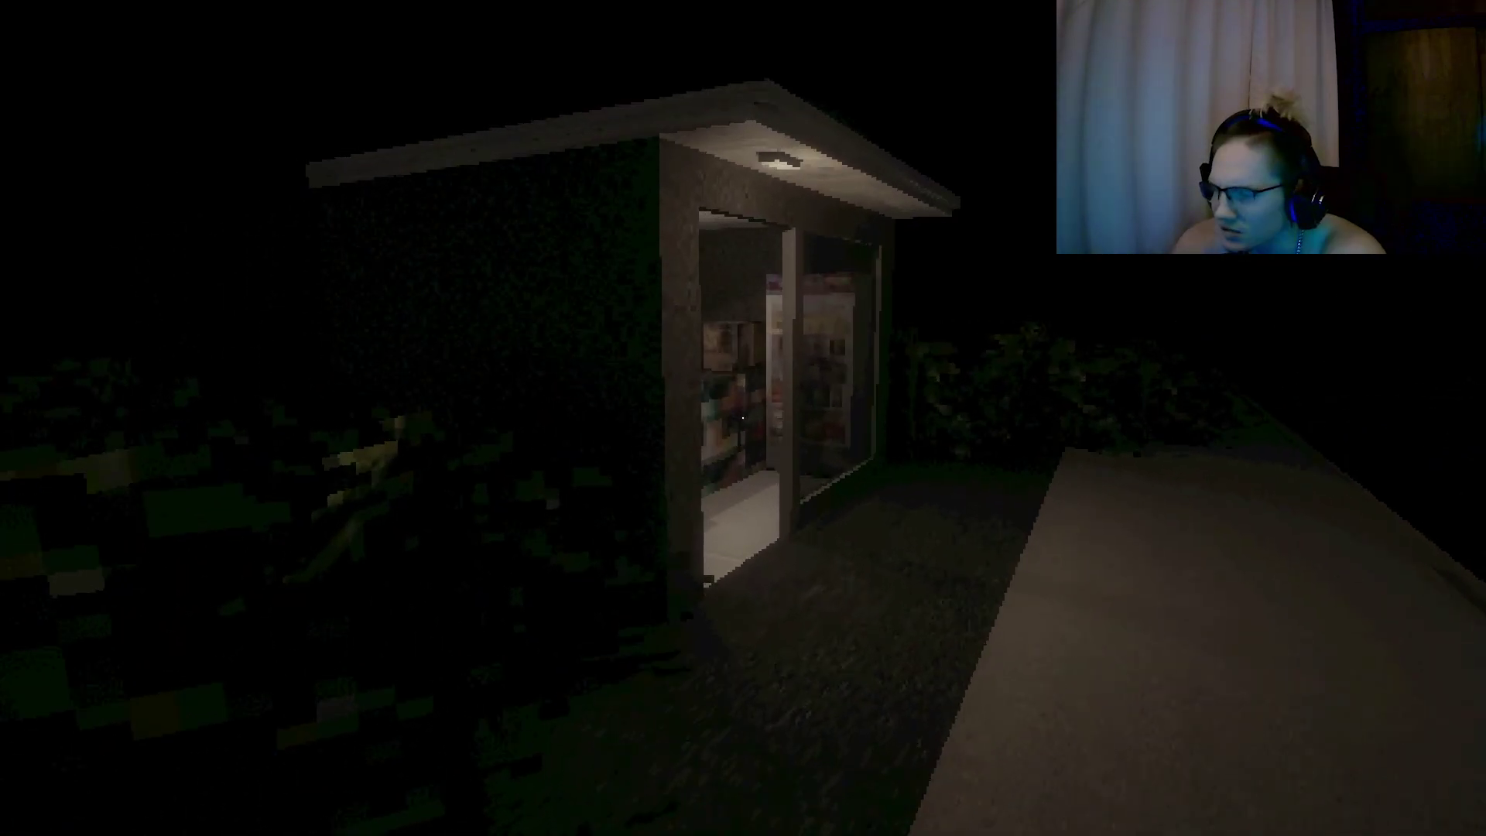
# Enter the night shop and buy a drink from the clerk.
pyautogui.press('w')
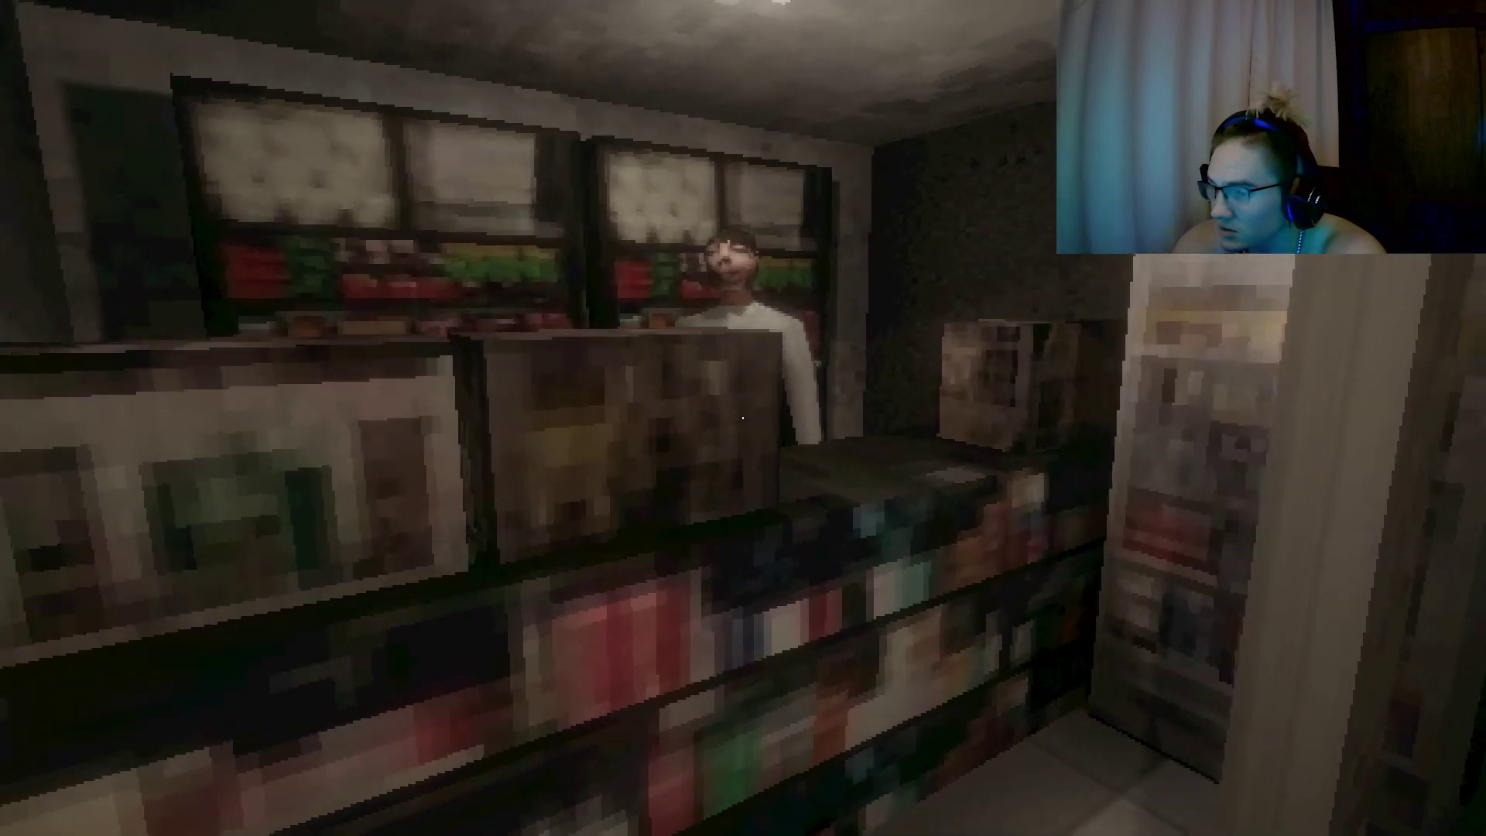
pyautogui.press('w')
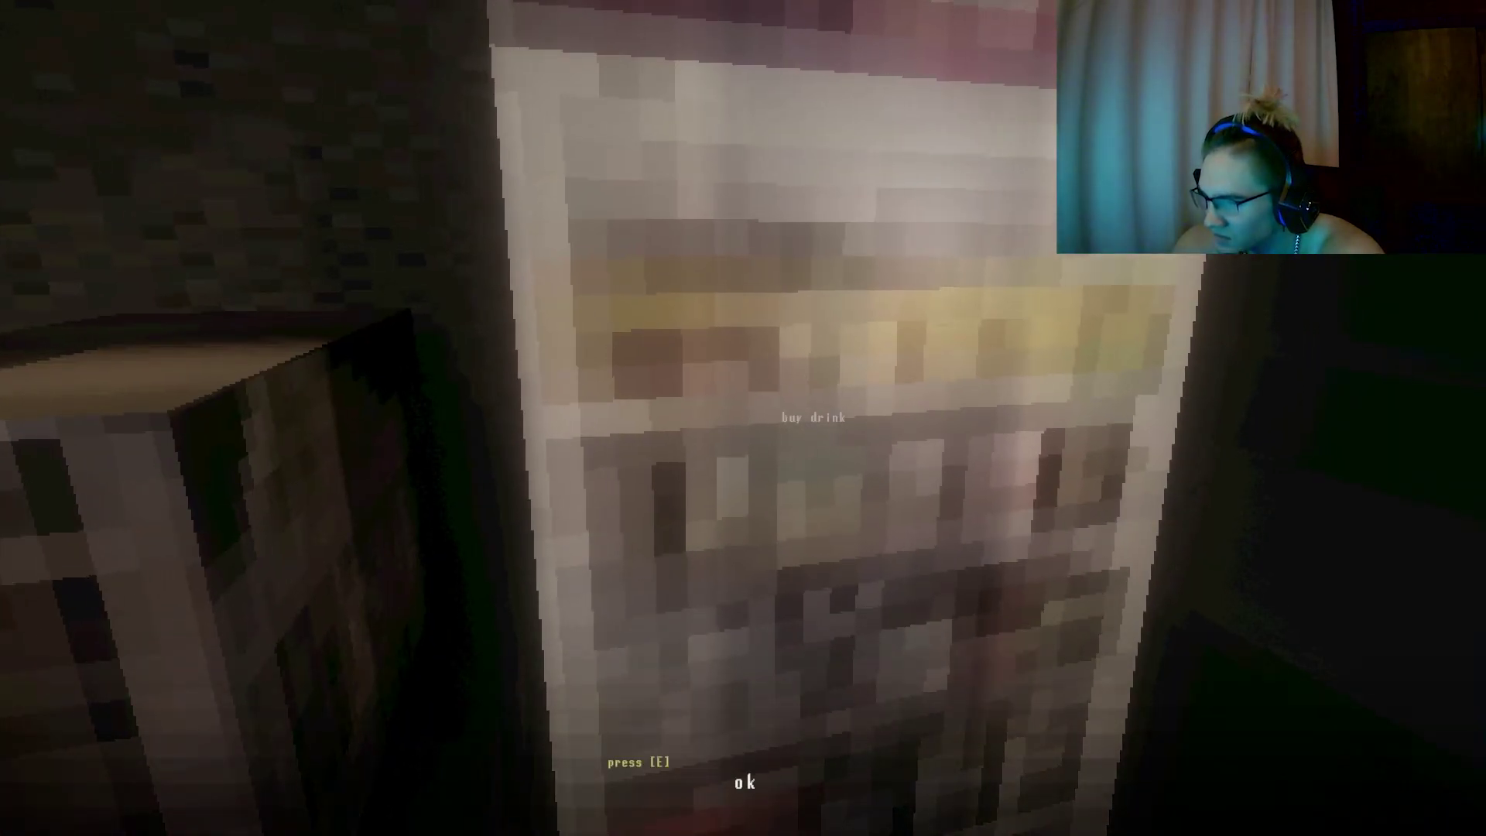
pyautogui.press('e')
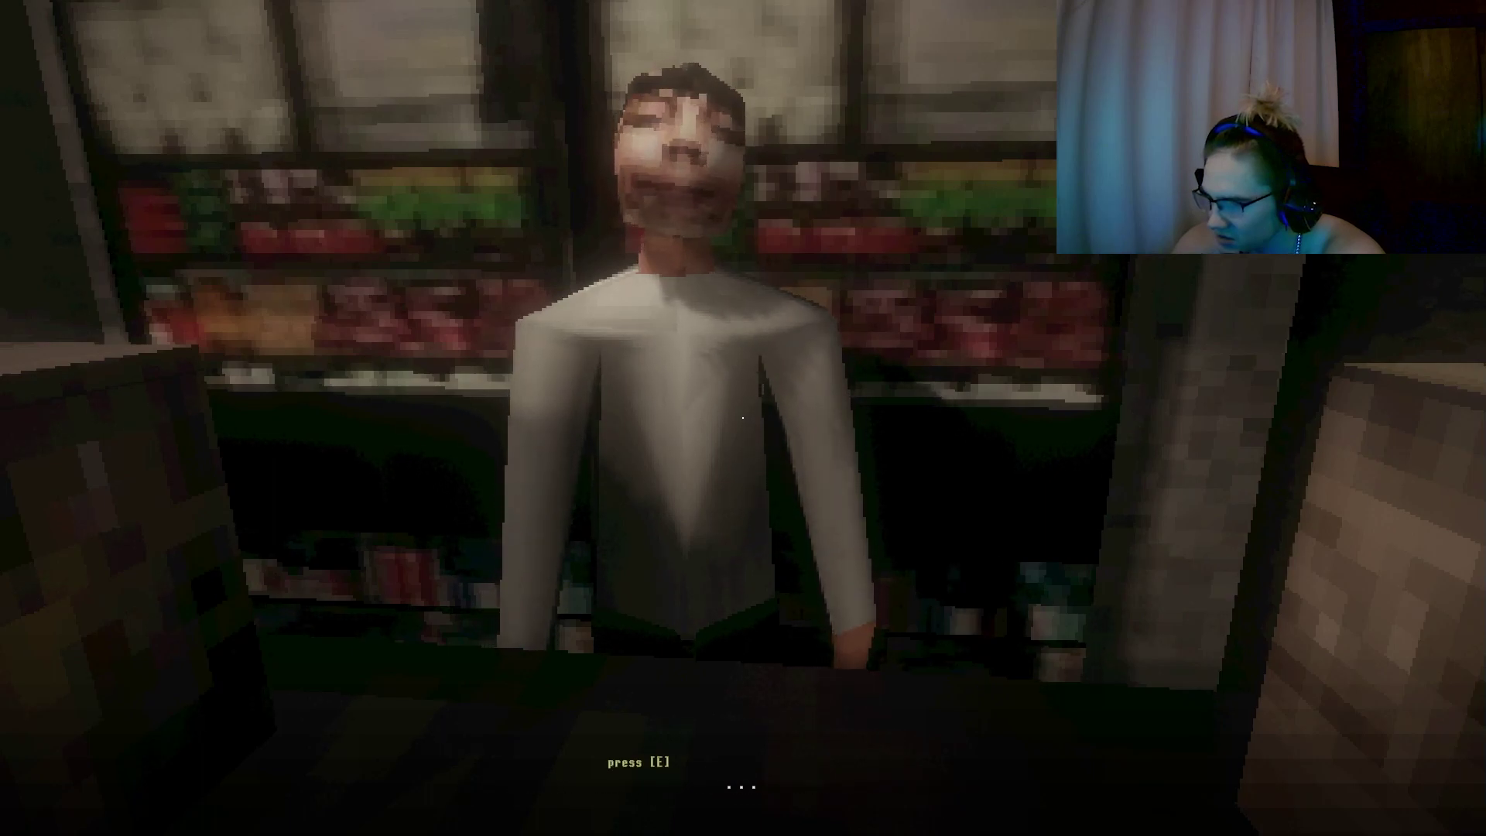
pyautogui.press('e')
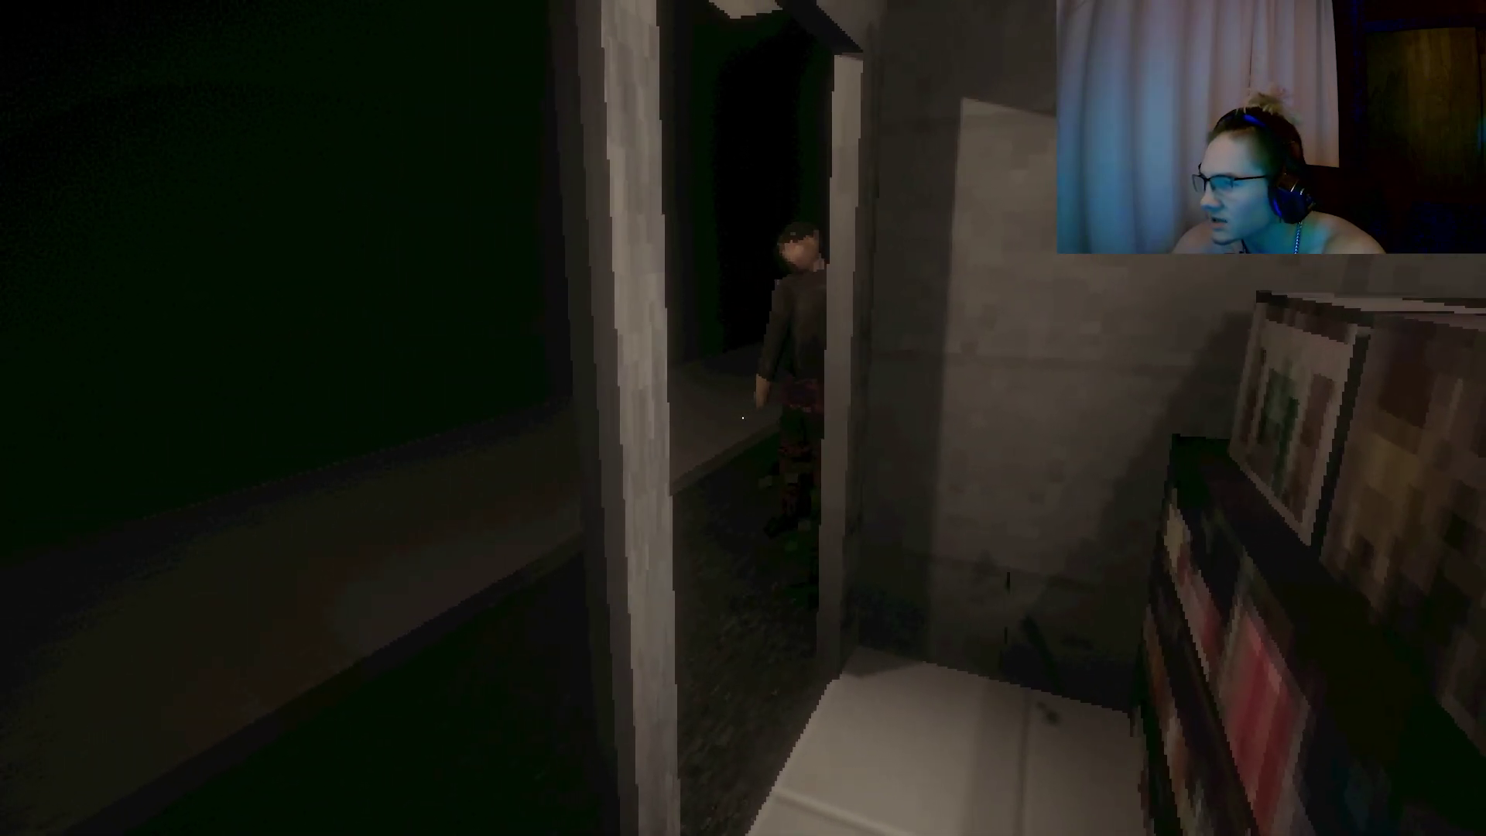
# Follow the shopkeeper outside, then back away along the street toward home.
pyautogui.press('w')
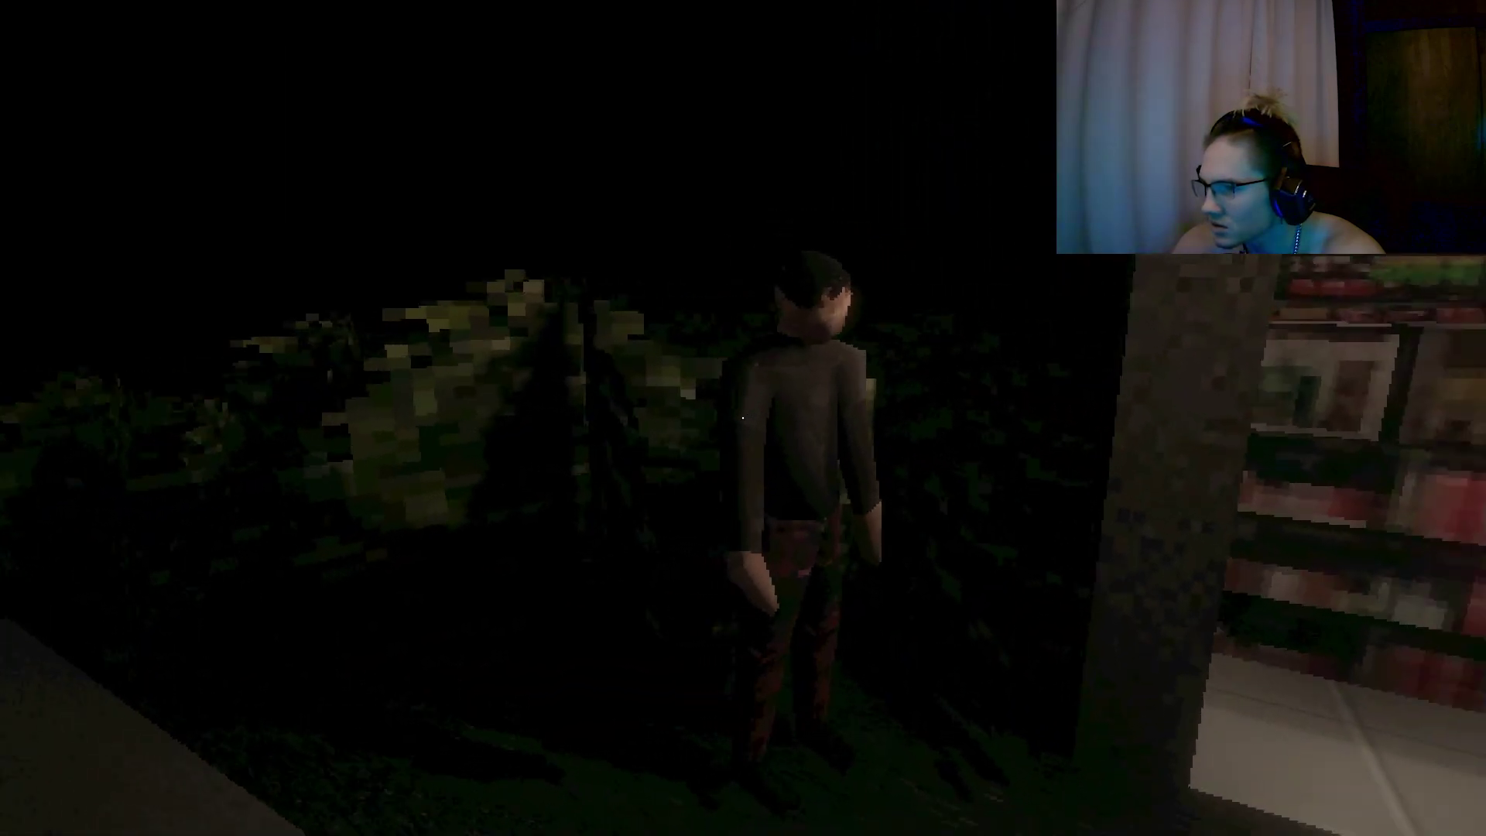
pyautogui.press('s')
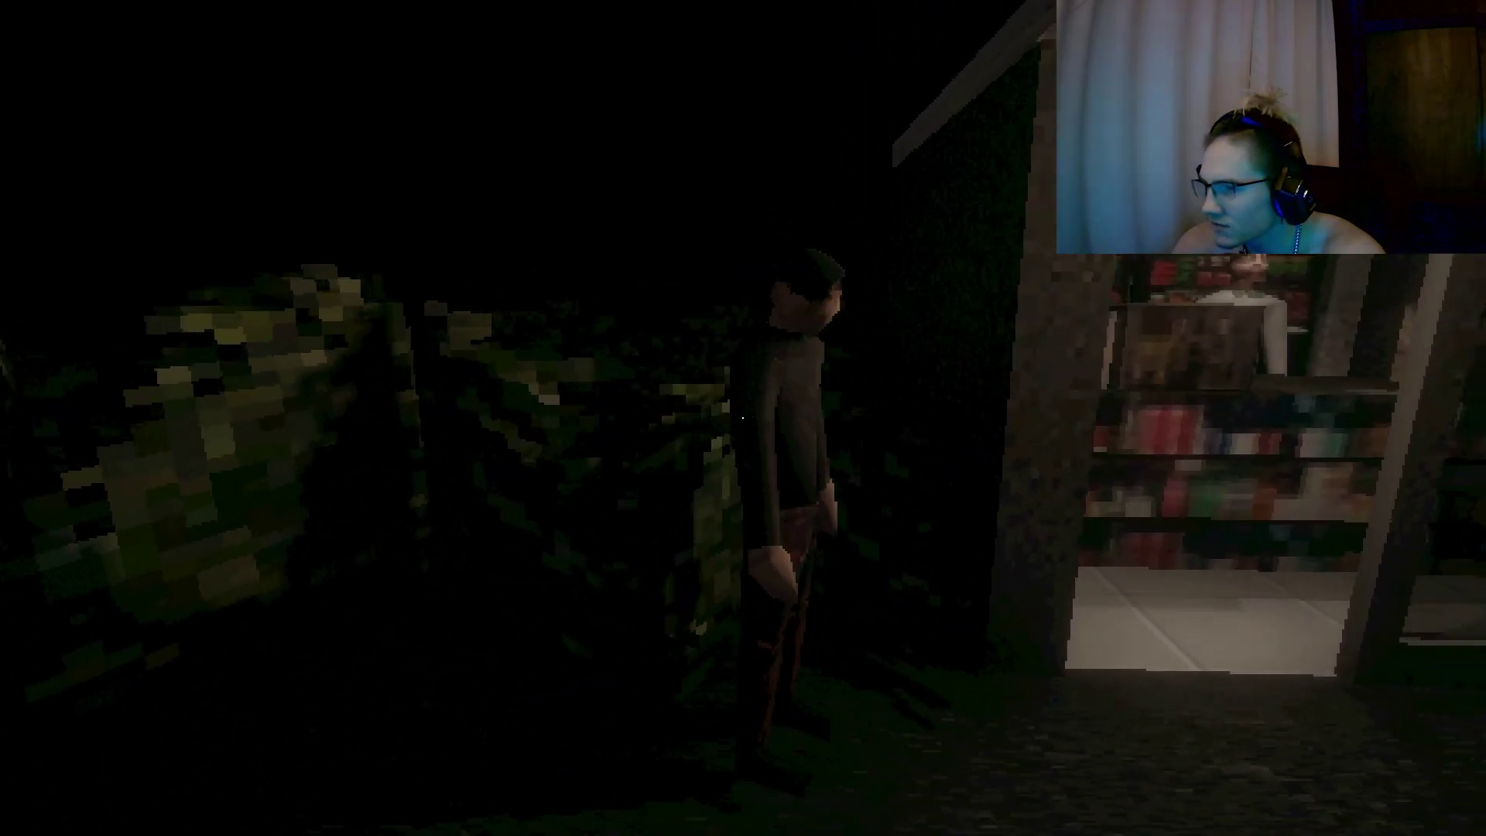
pyautogui.press('s')
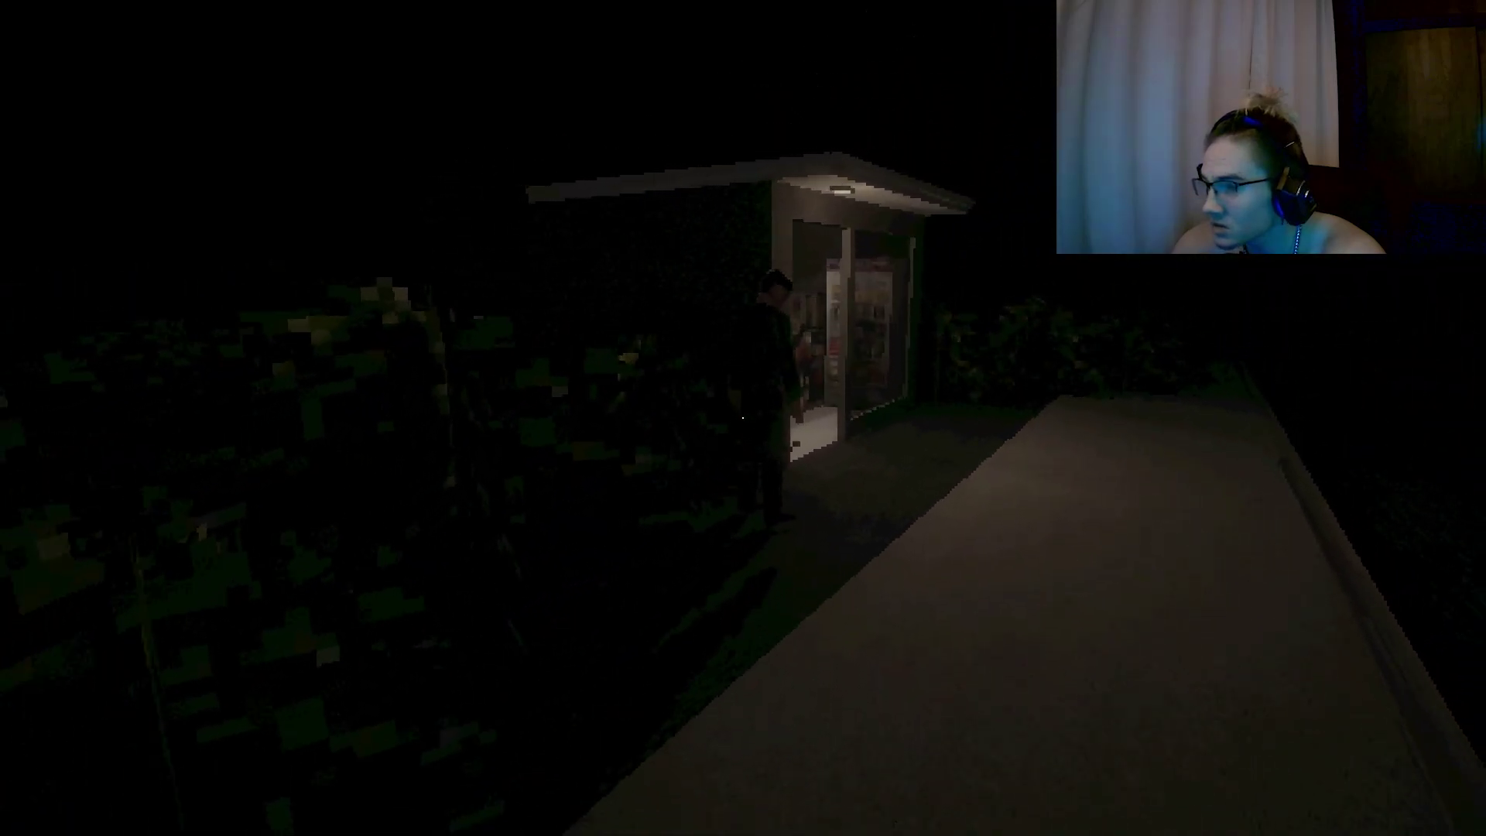
pyautogui.press('s')
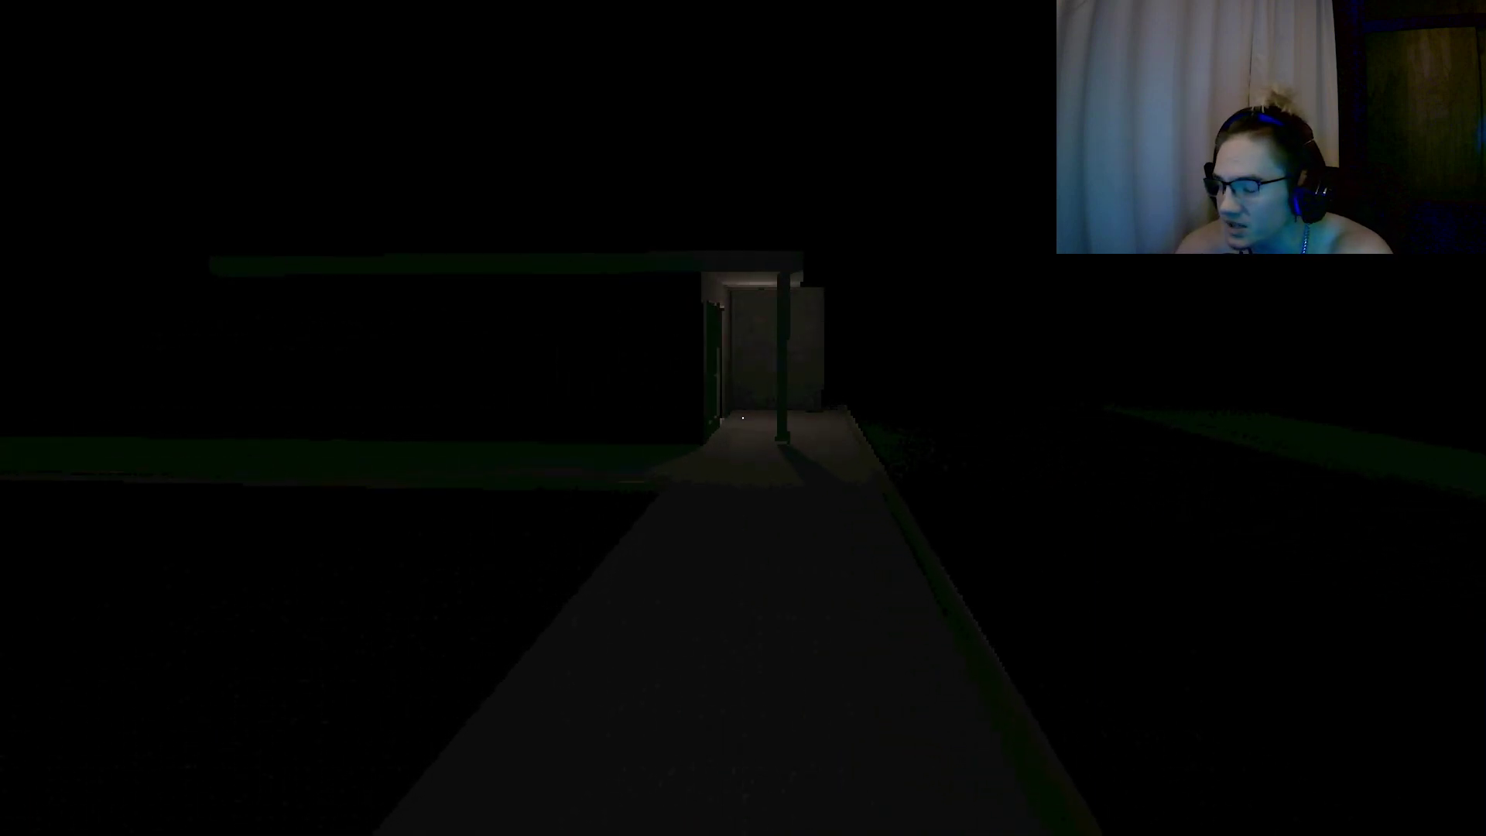
# Return home to the kitchen and put the last two noodle packets into the pot.
pyautogui.press('w')
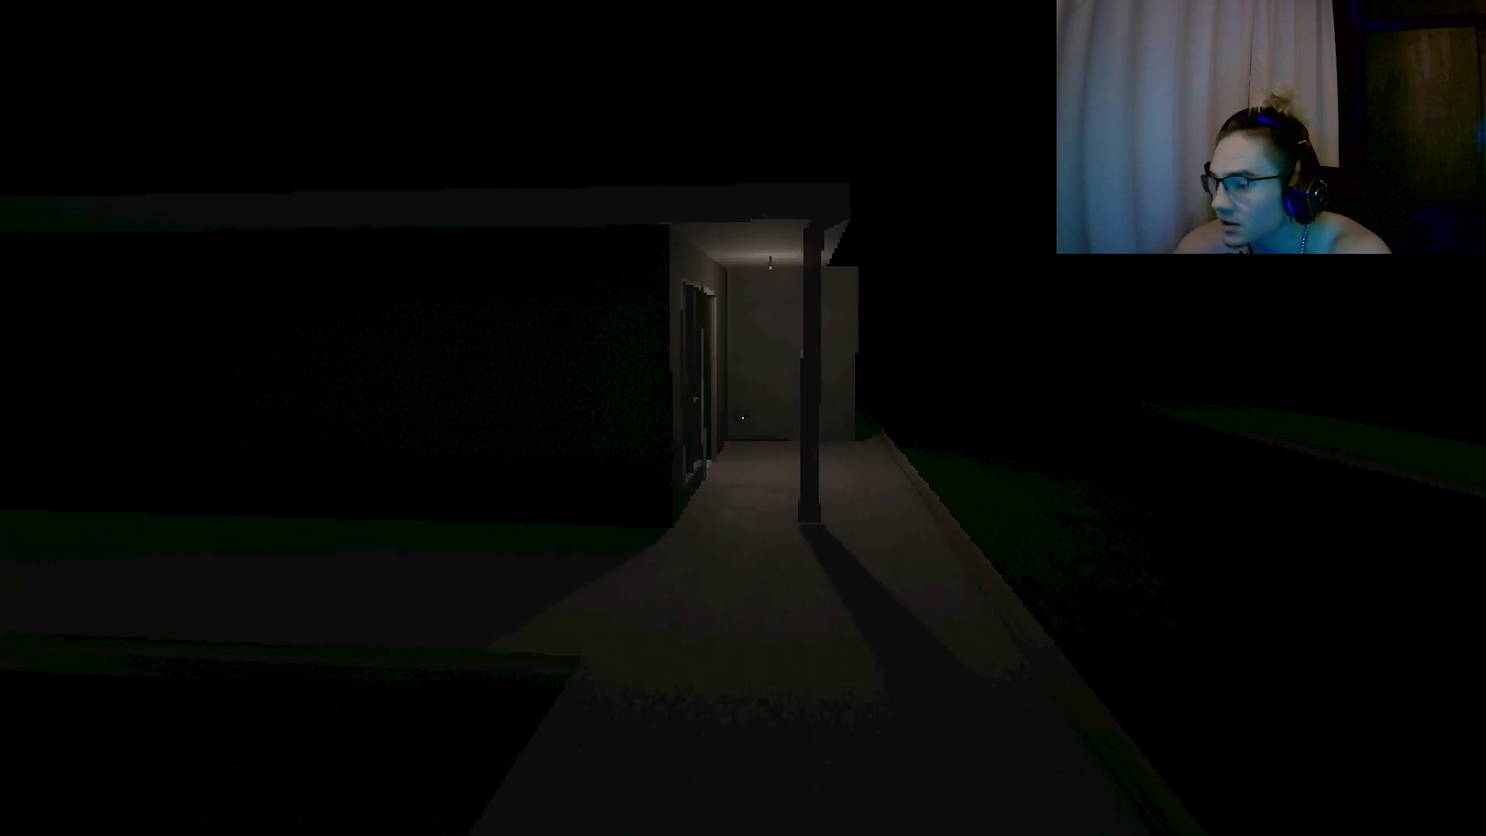
pyautogui.press('w')
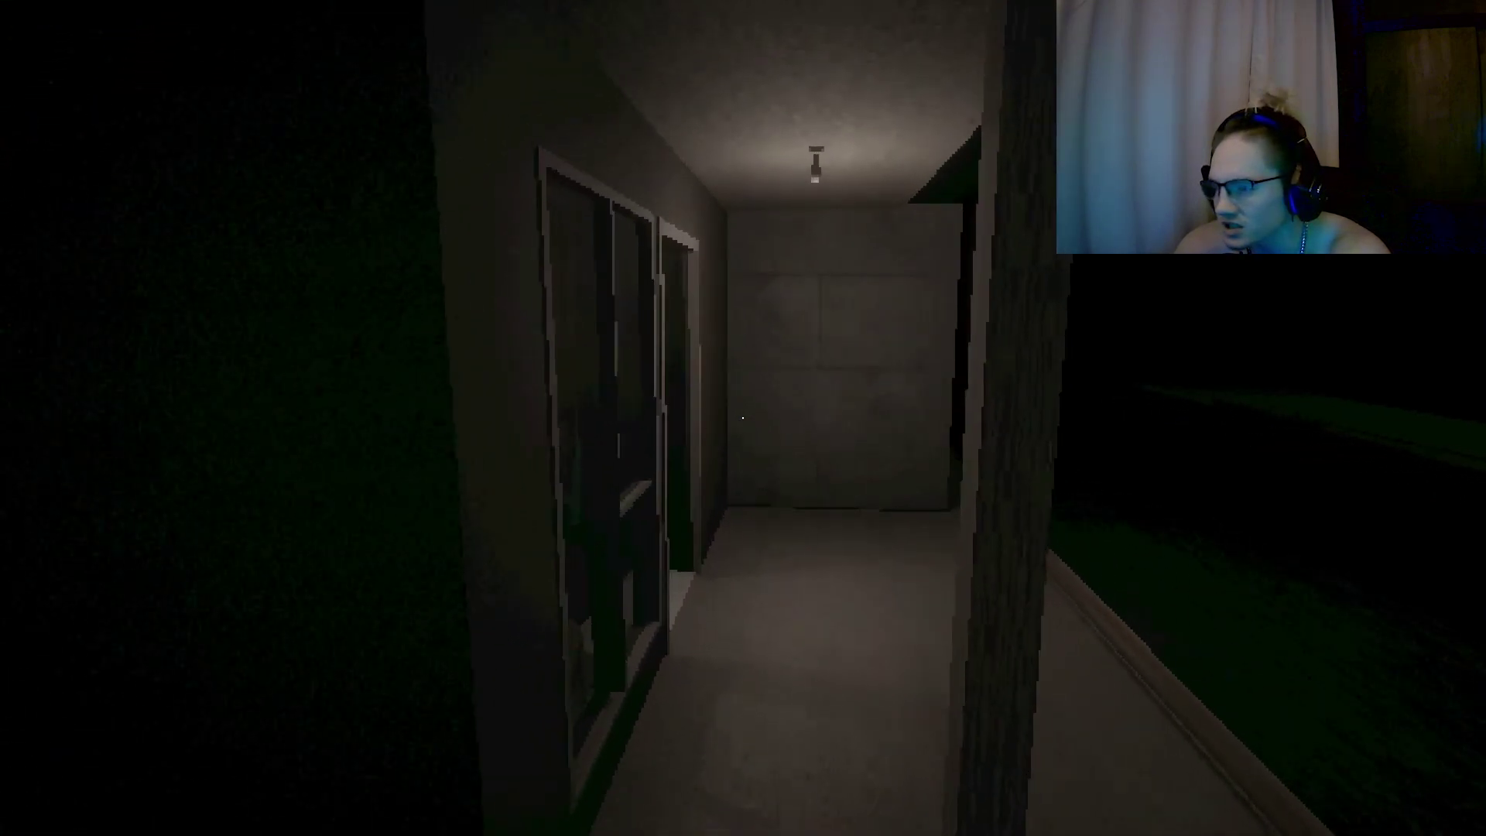
pyautogui.press('w')
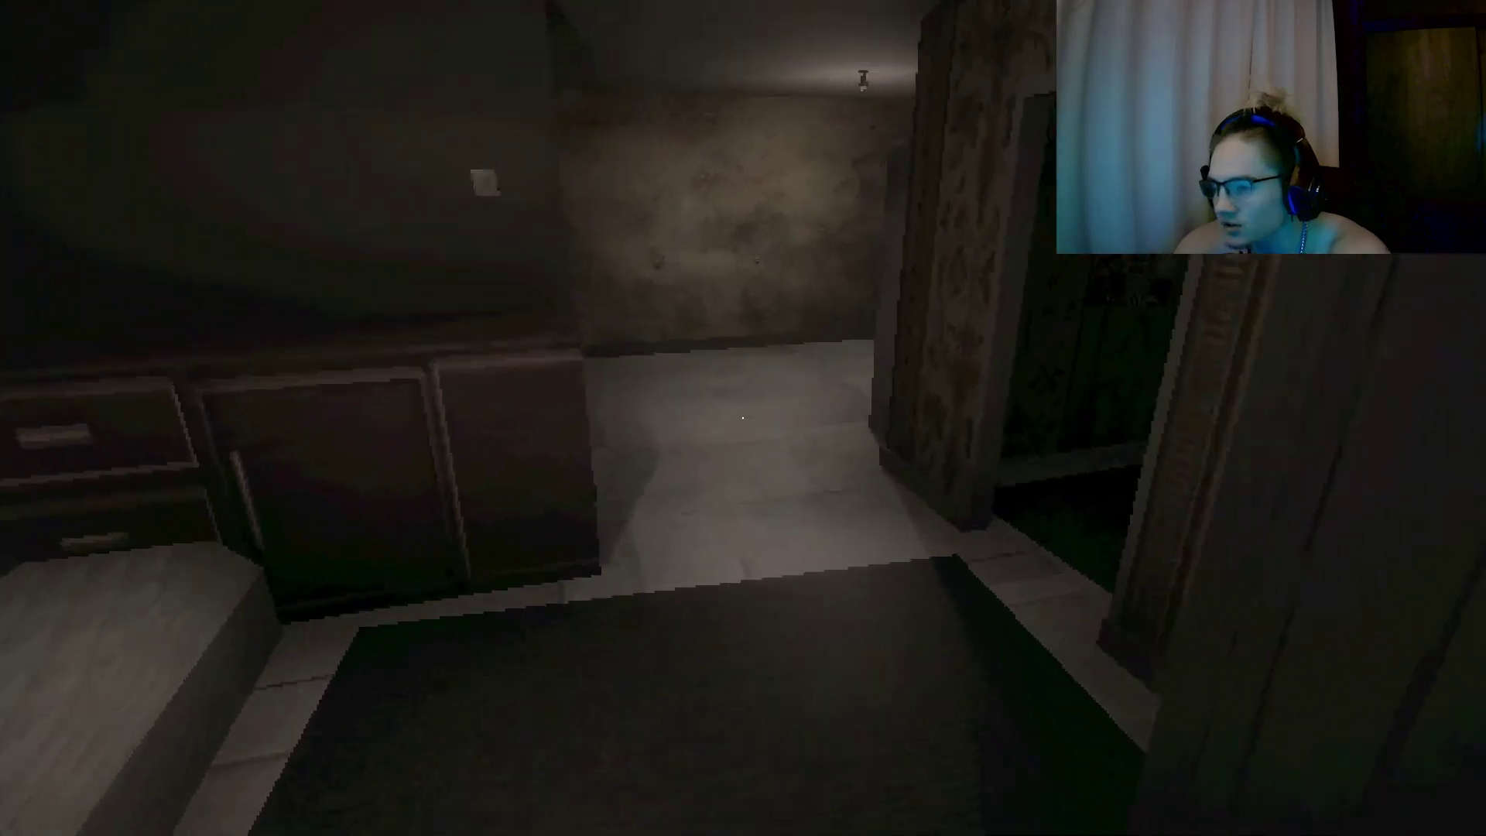
pyautogui.press('w')
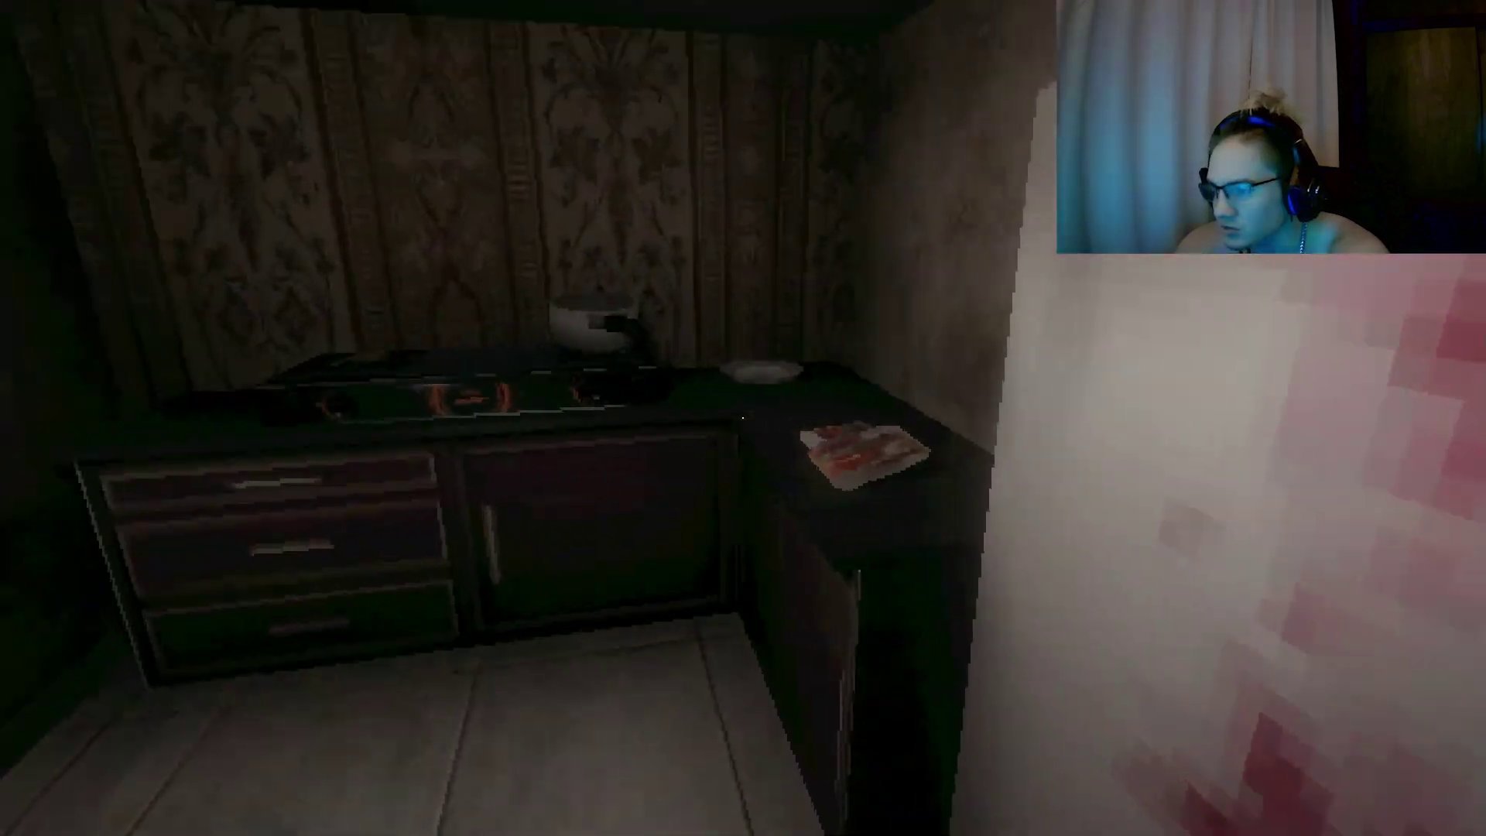
pyautogui.press('w')
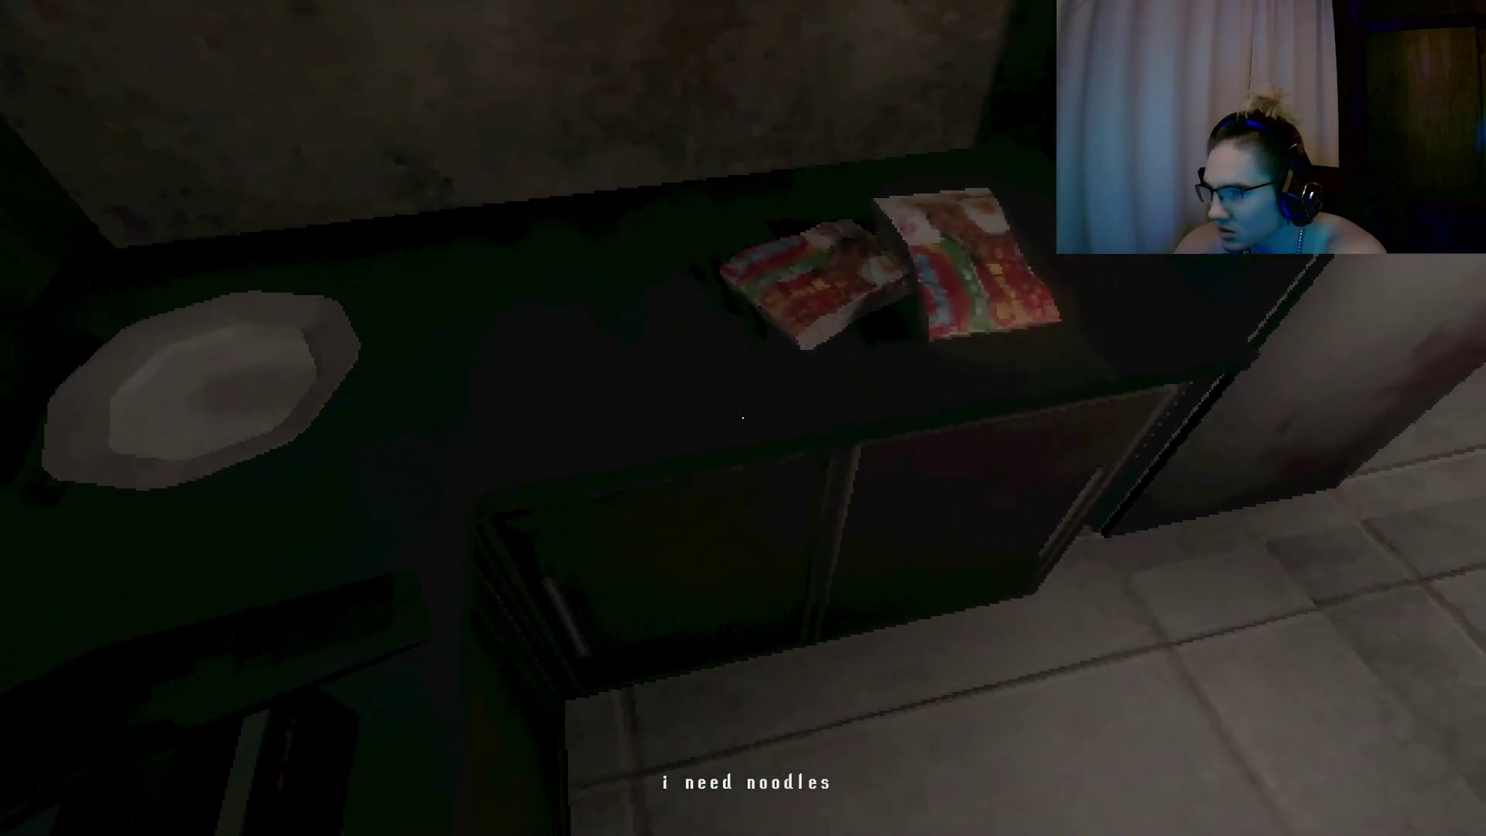
pyautogui.click(743, 414)
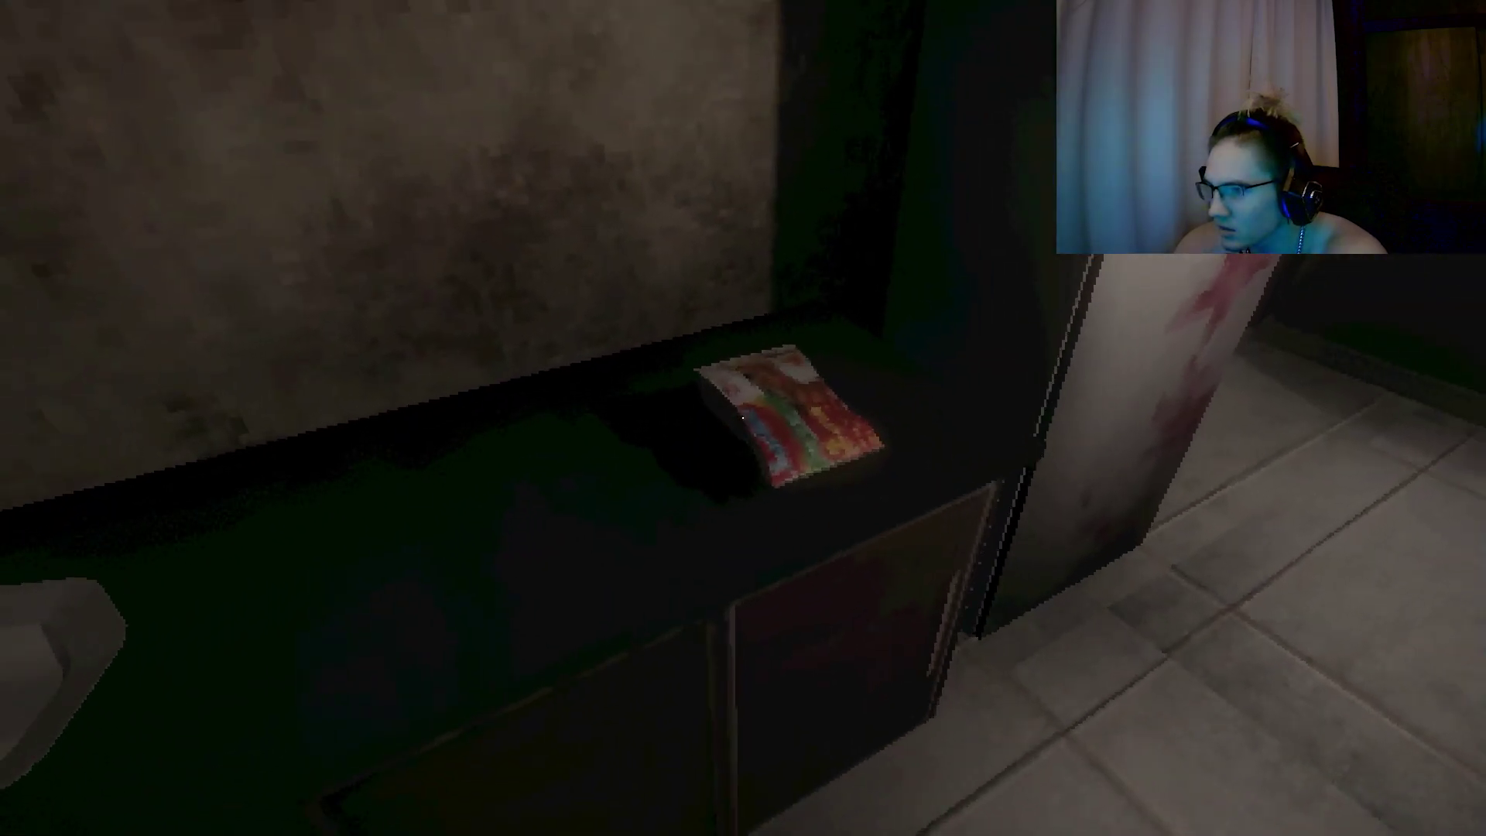
pyautogui.click(744, 415)
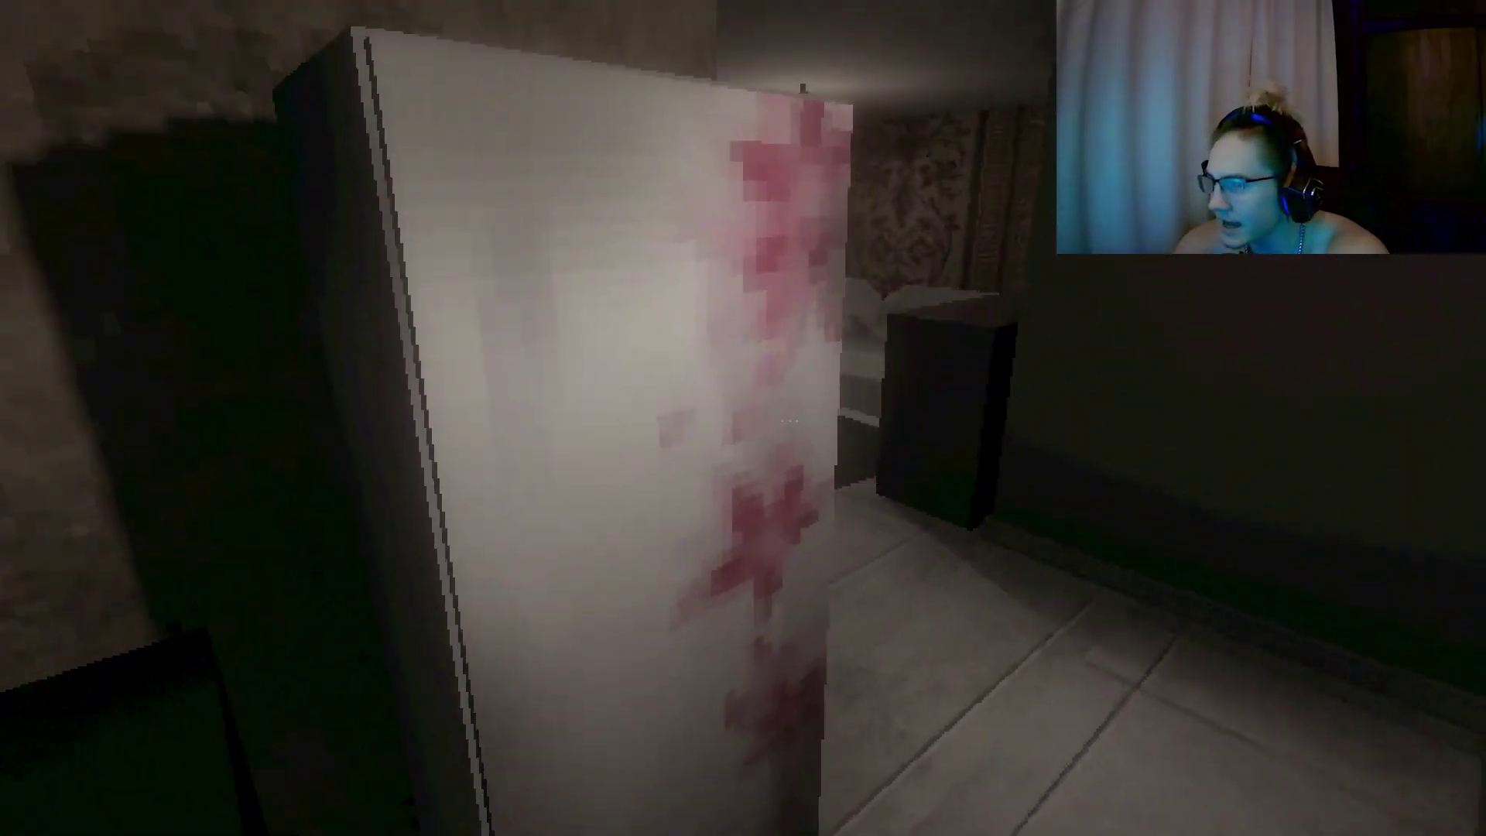
# Walk past the fridge down the hallway toward the chair, then back to the stove.
pyautogui.press('w')
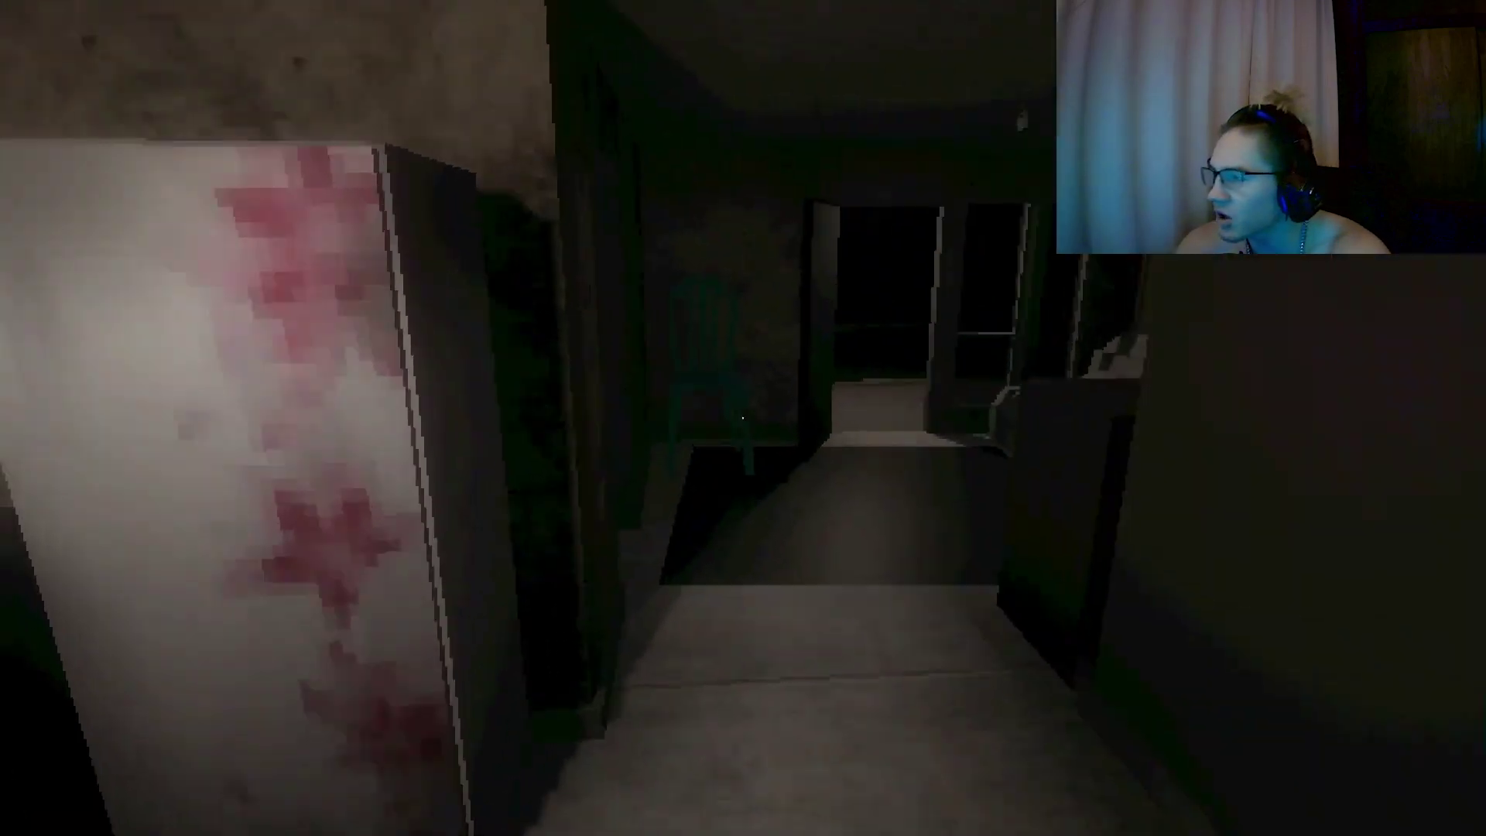
pyautogui.press('w')
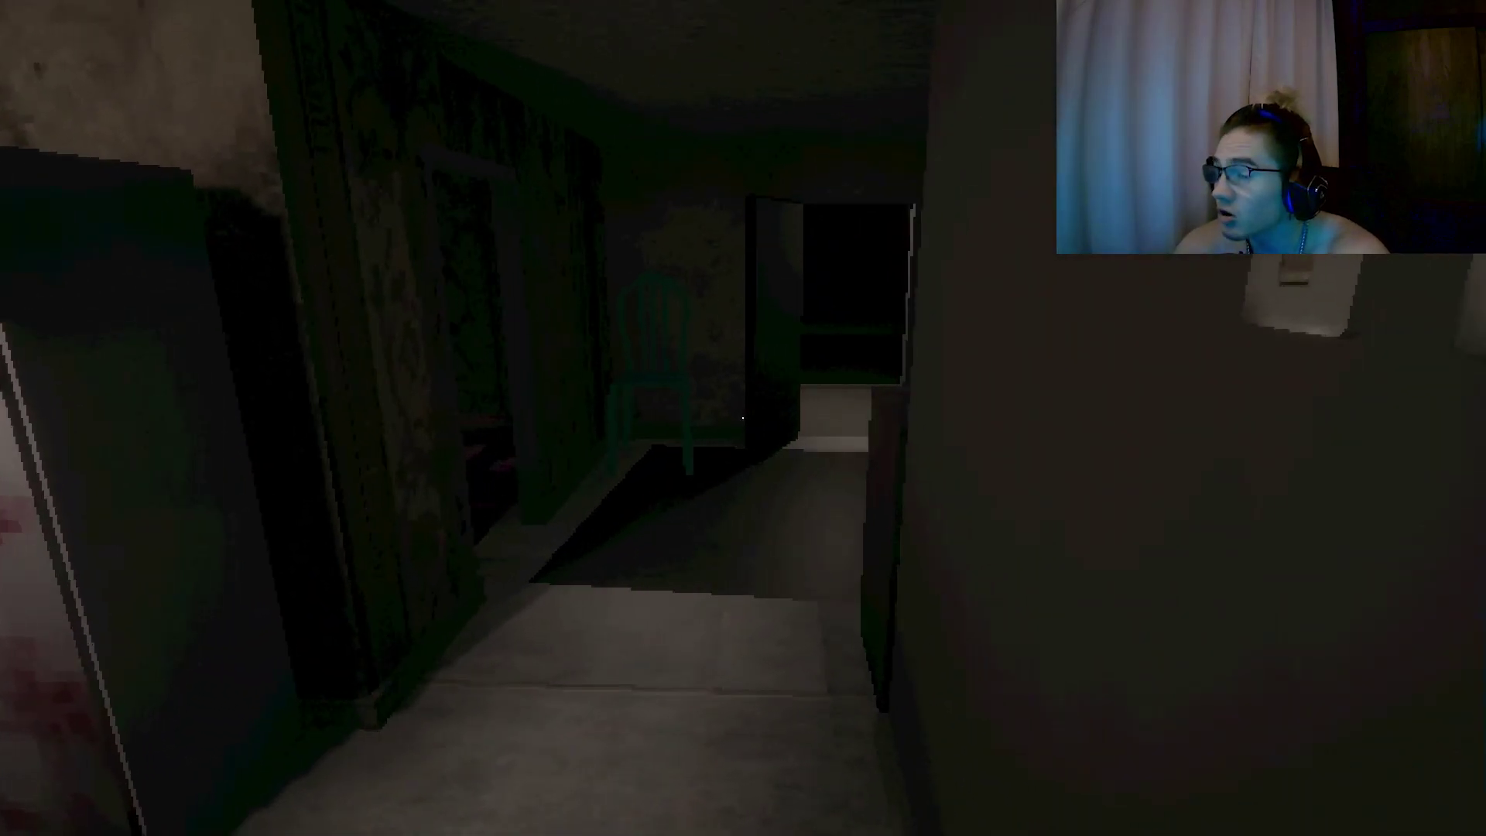
pyautogui.press('w')
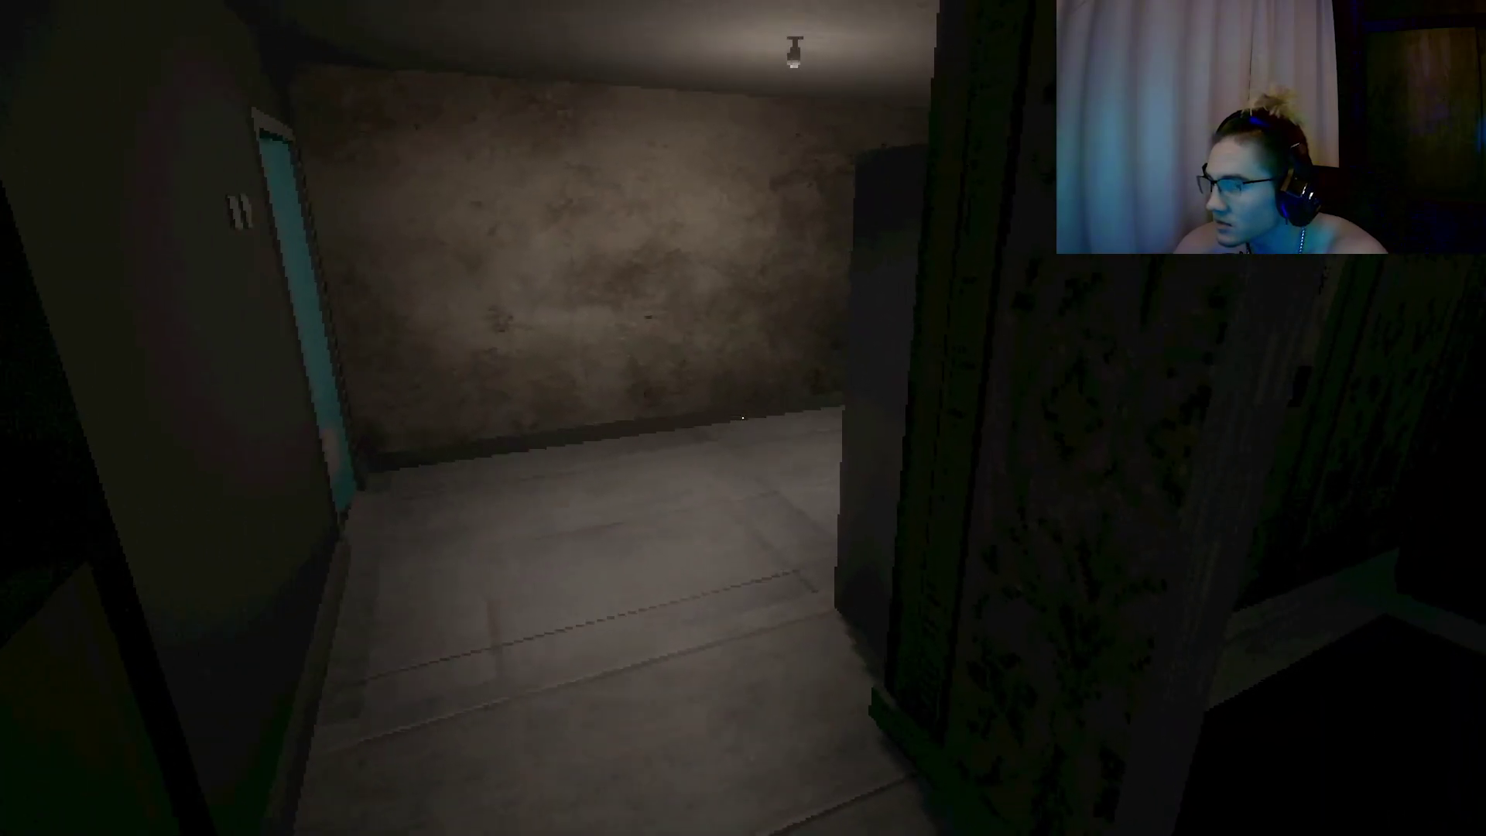
pyautogui.press('w')
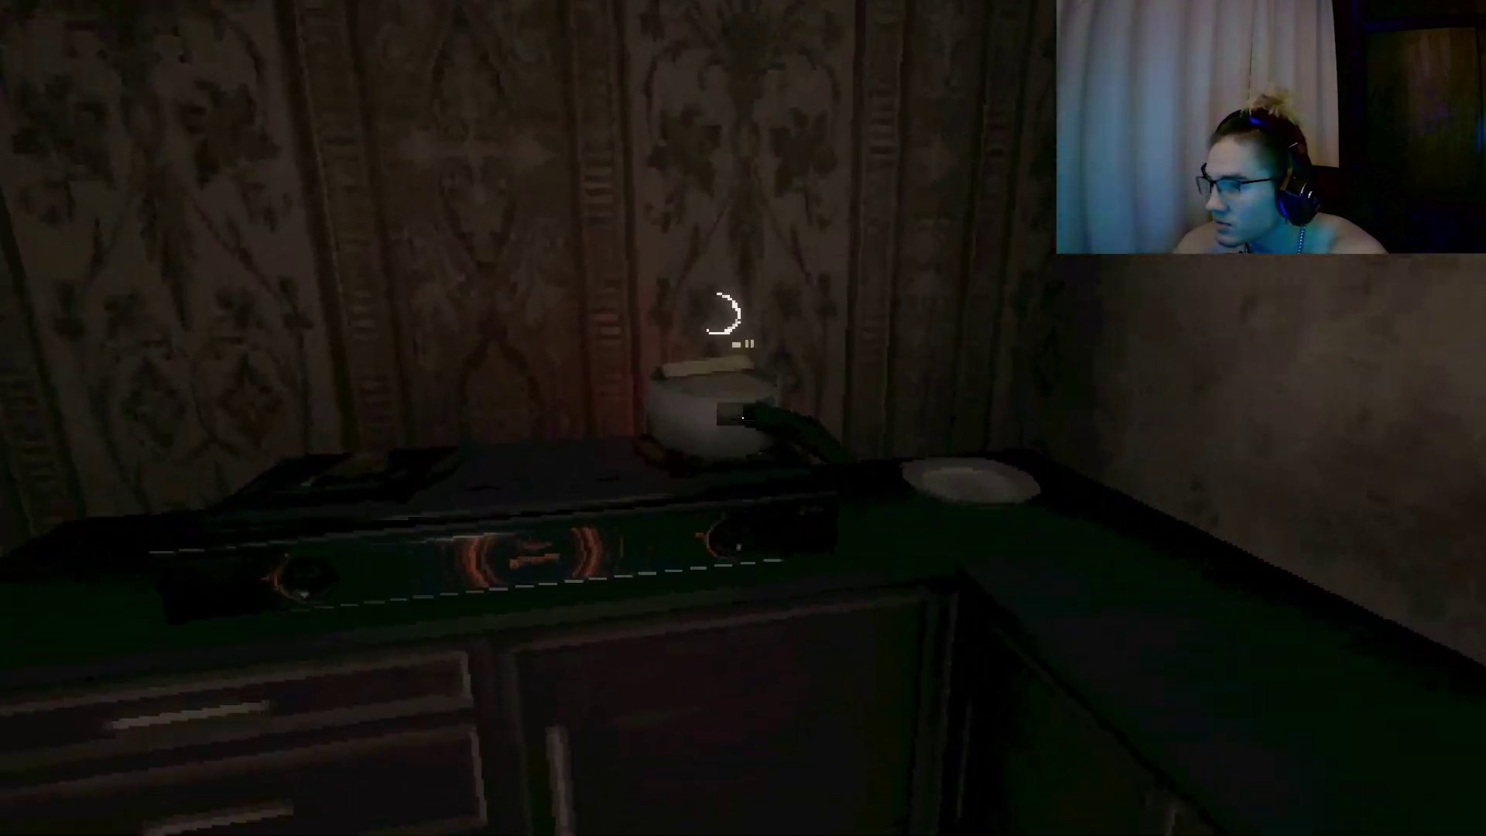
pyautogui.press('w')
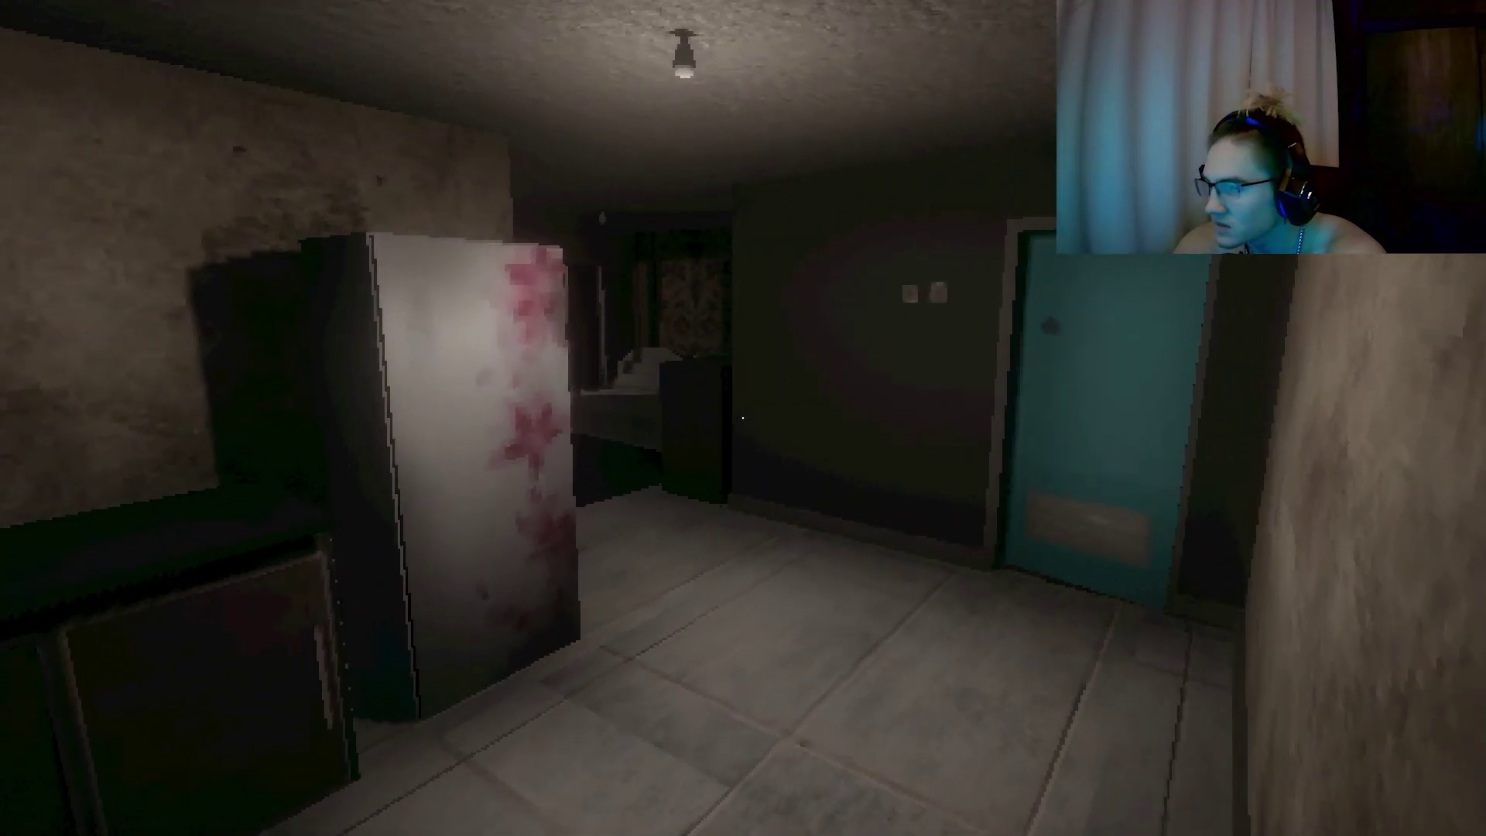
pyautogui.press('w')
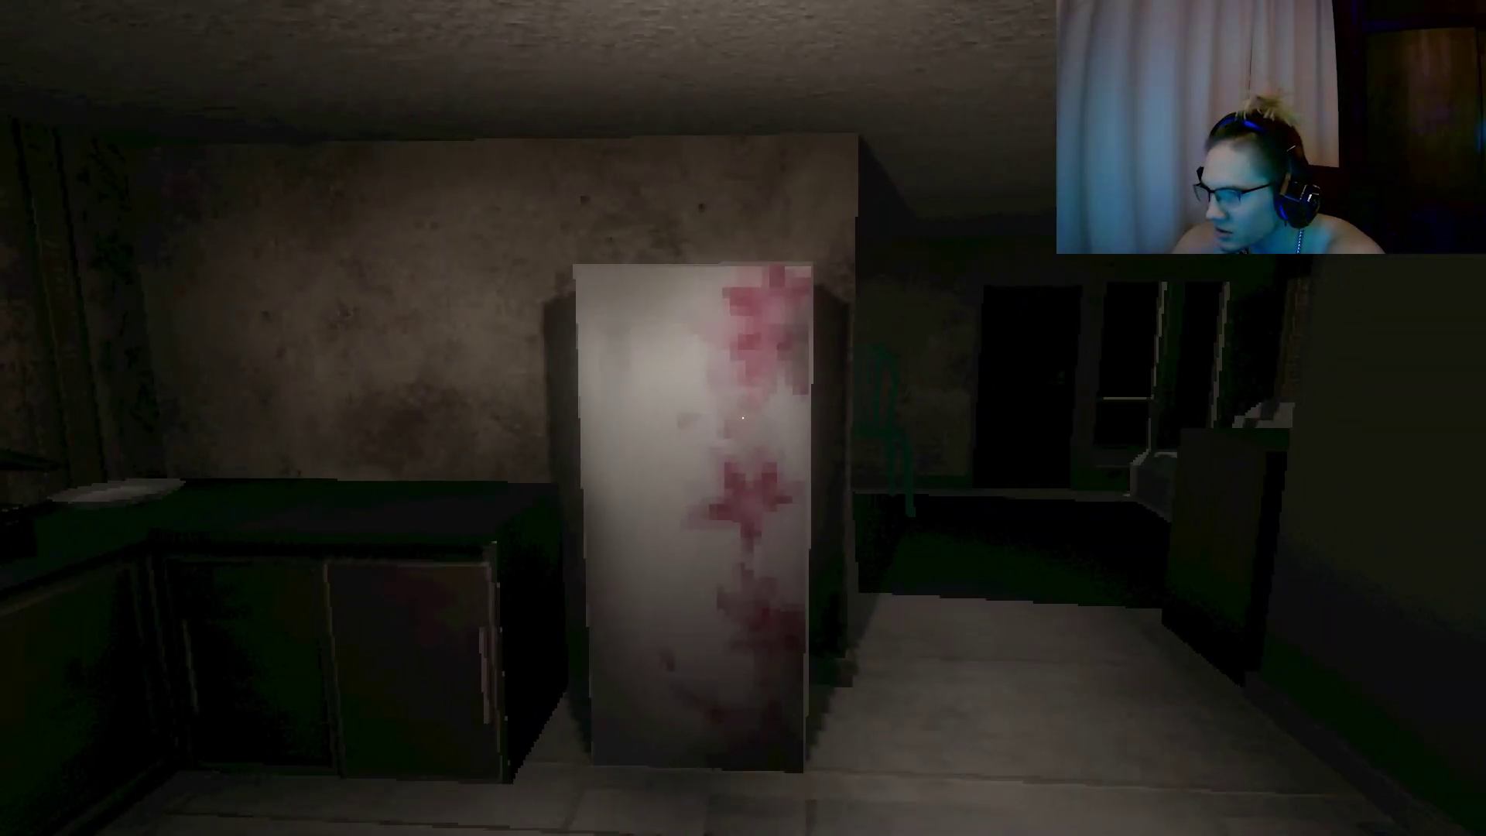
# Line up over the empty plate beside the stove.
pyautogui.press('w')
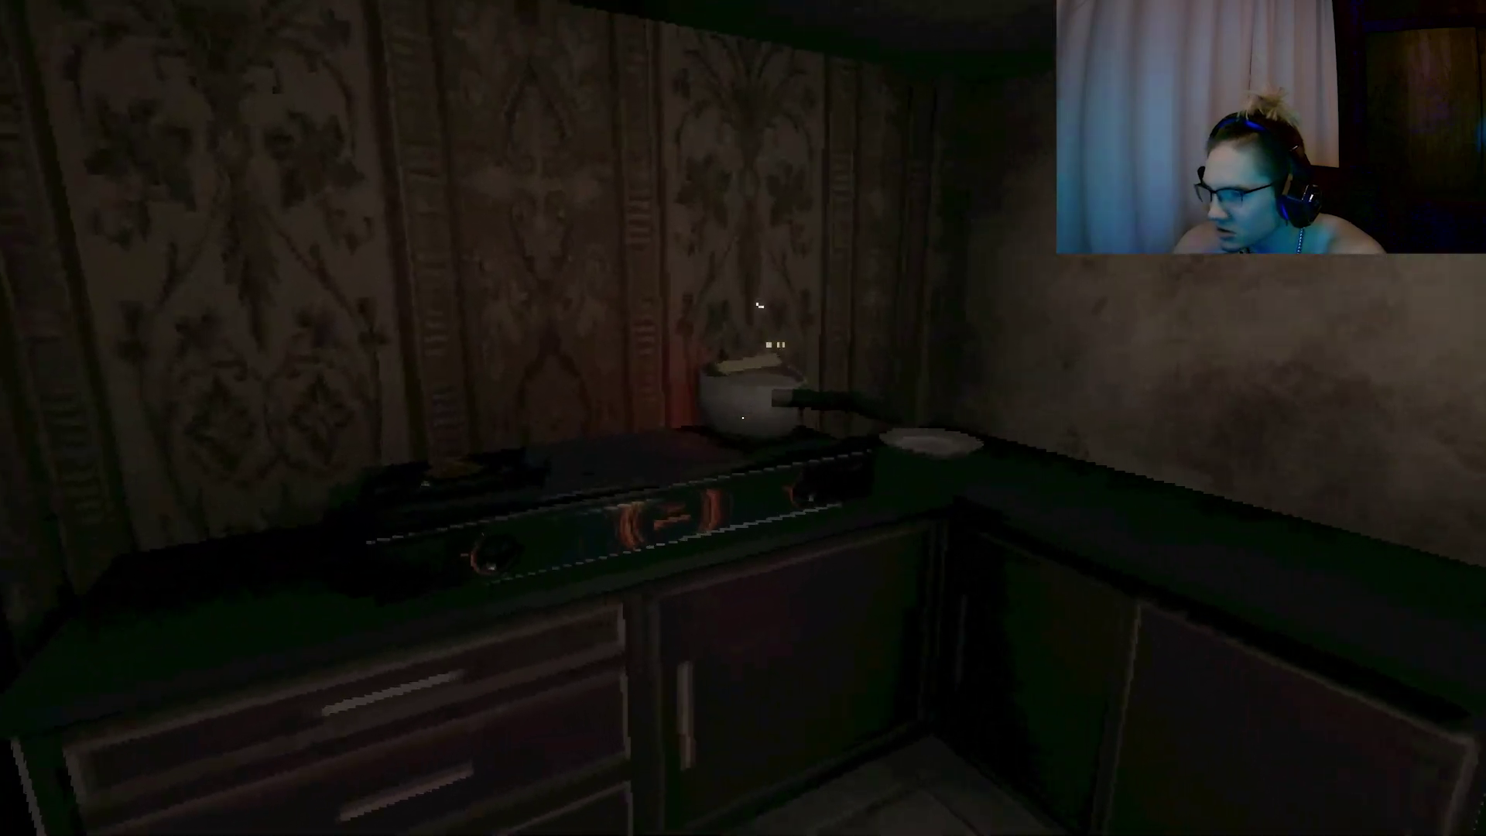
pyautogui.press('s')
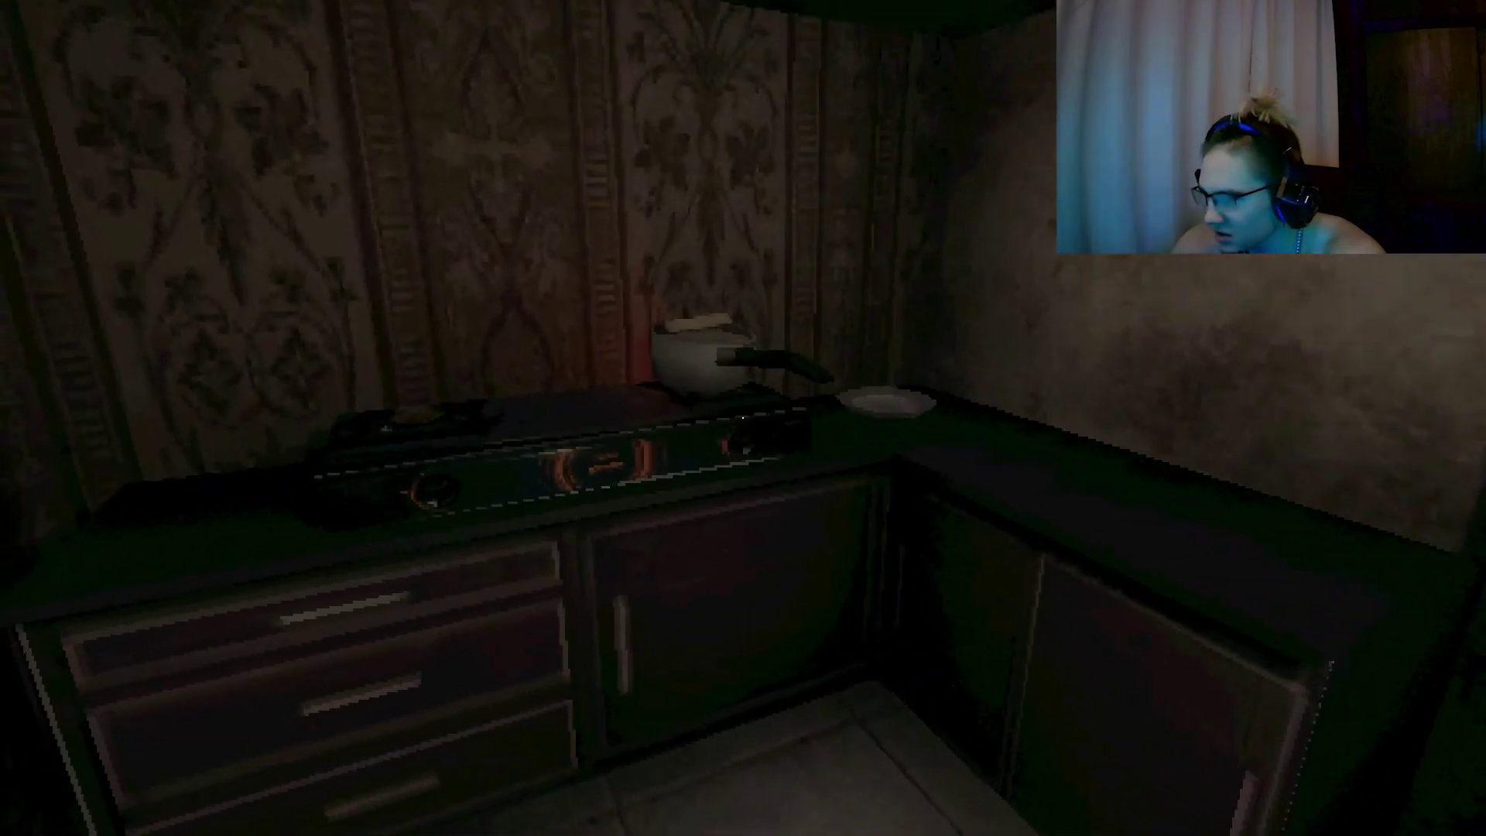
pyautogui.press('w')
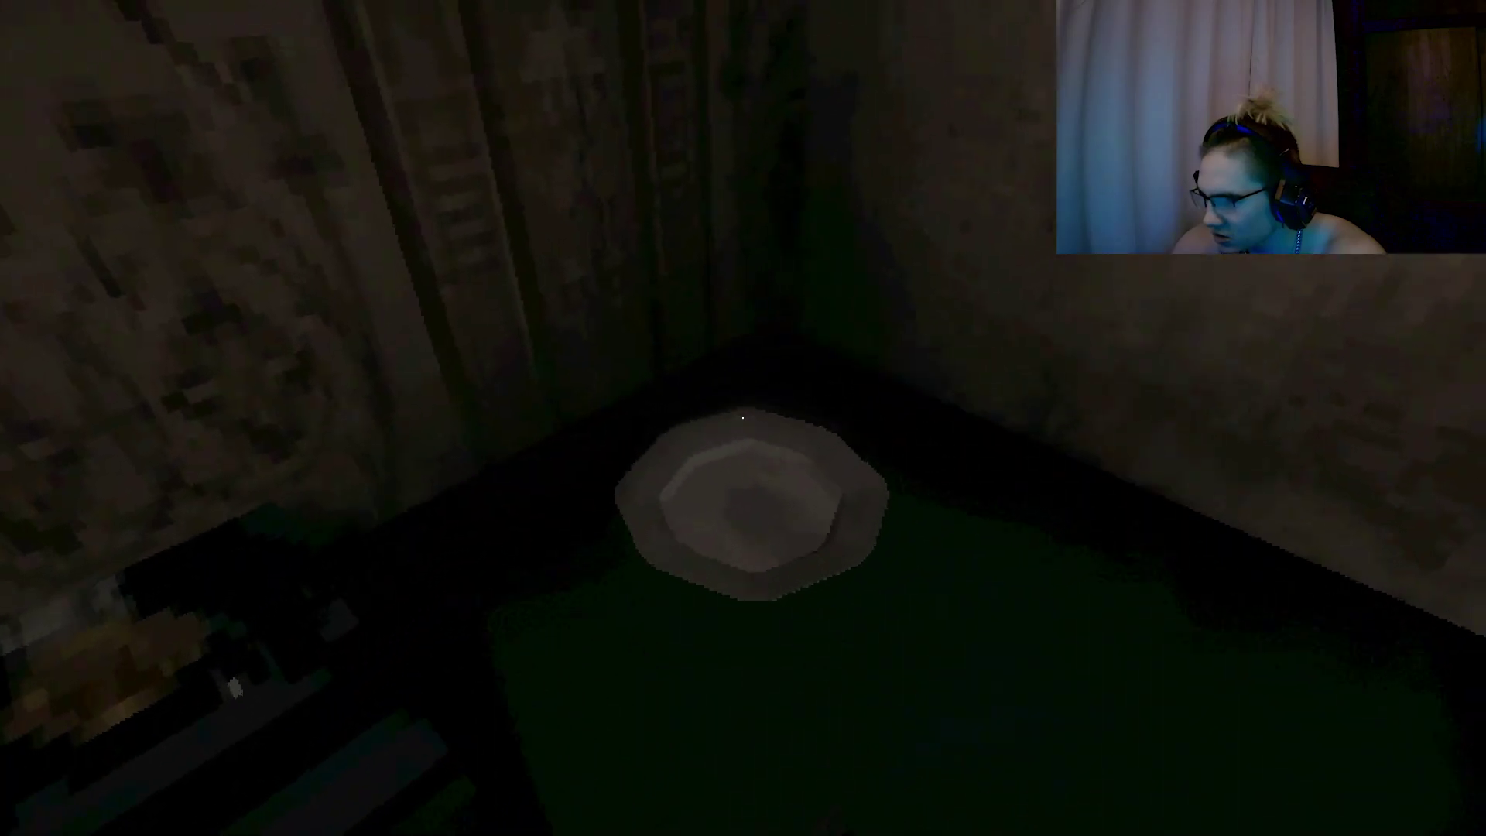
# Pick up the empty plate and put the noodles onto it.
pyautogui.click(743, 417)
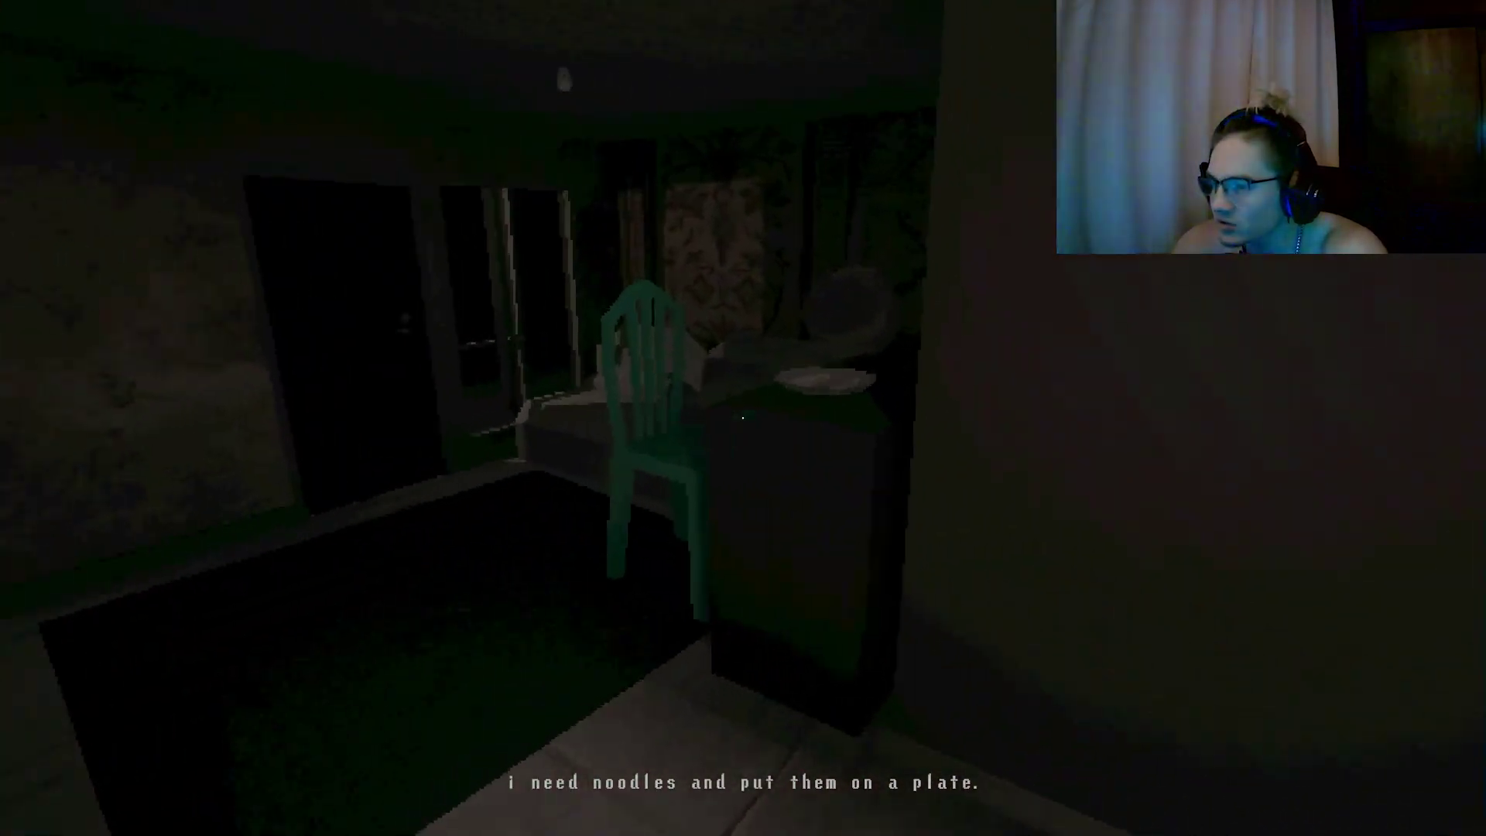
pyautogui.press('e')
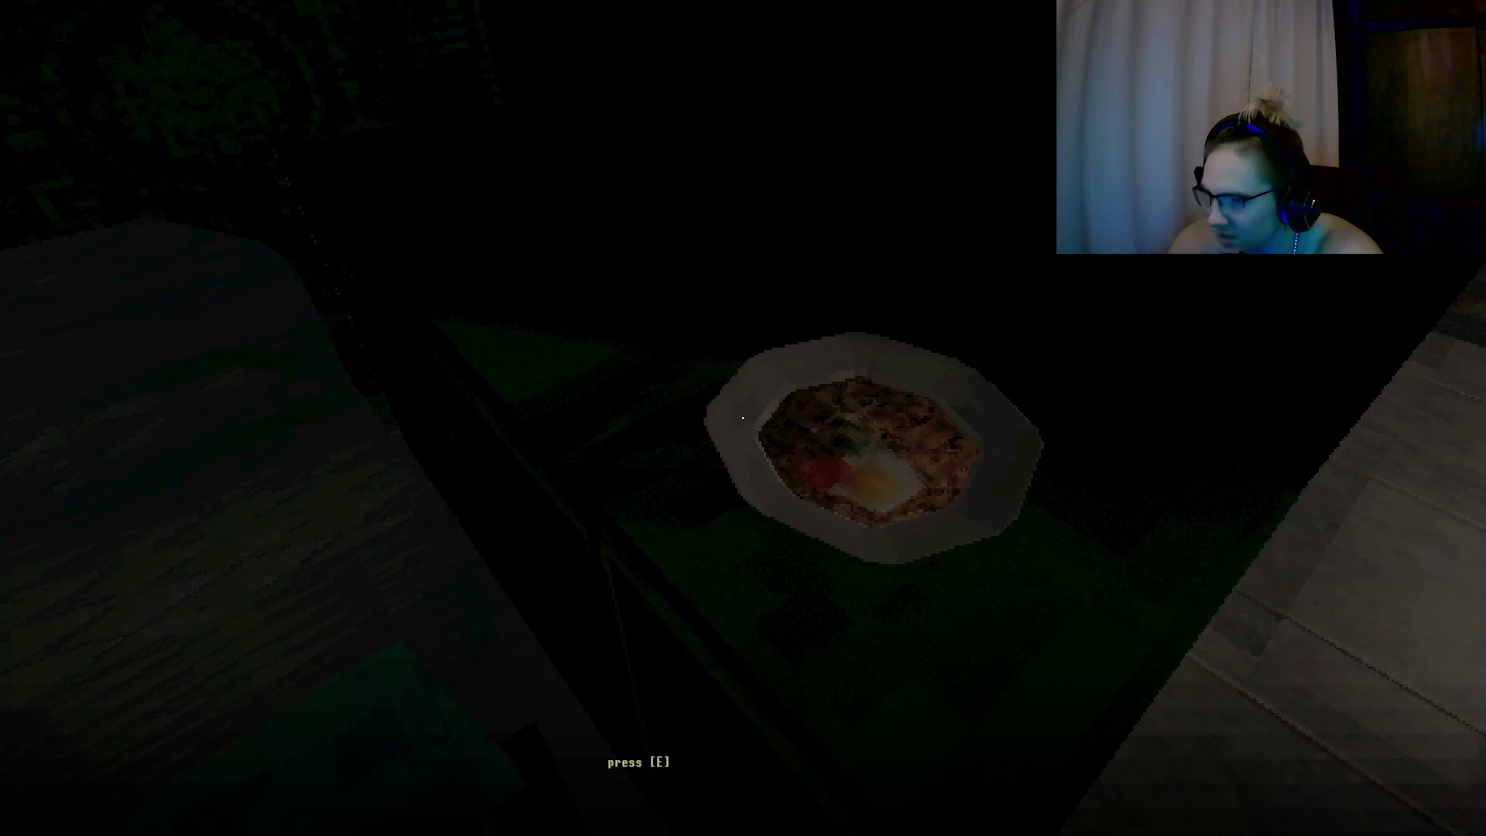
pyautogui.press('e')
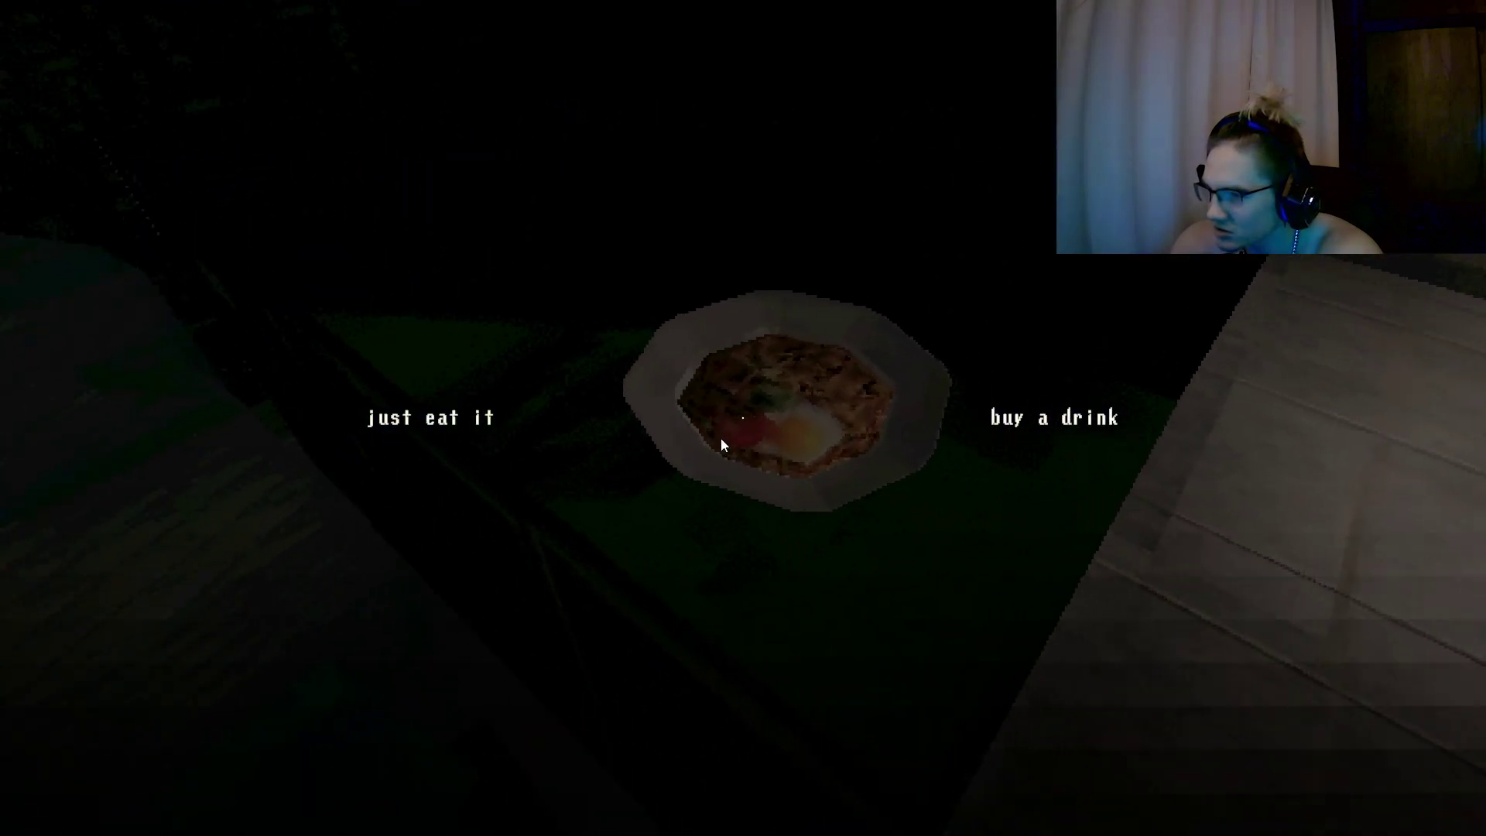
# Choose 'buy a drink' and go out through the door.
pyautogui.click(992, 418)
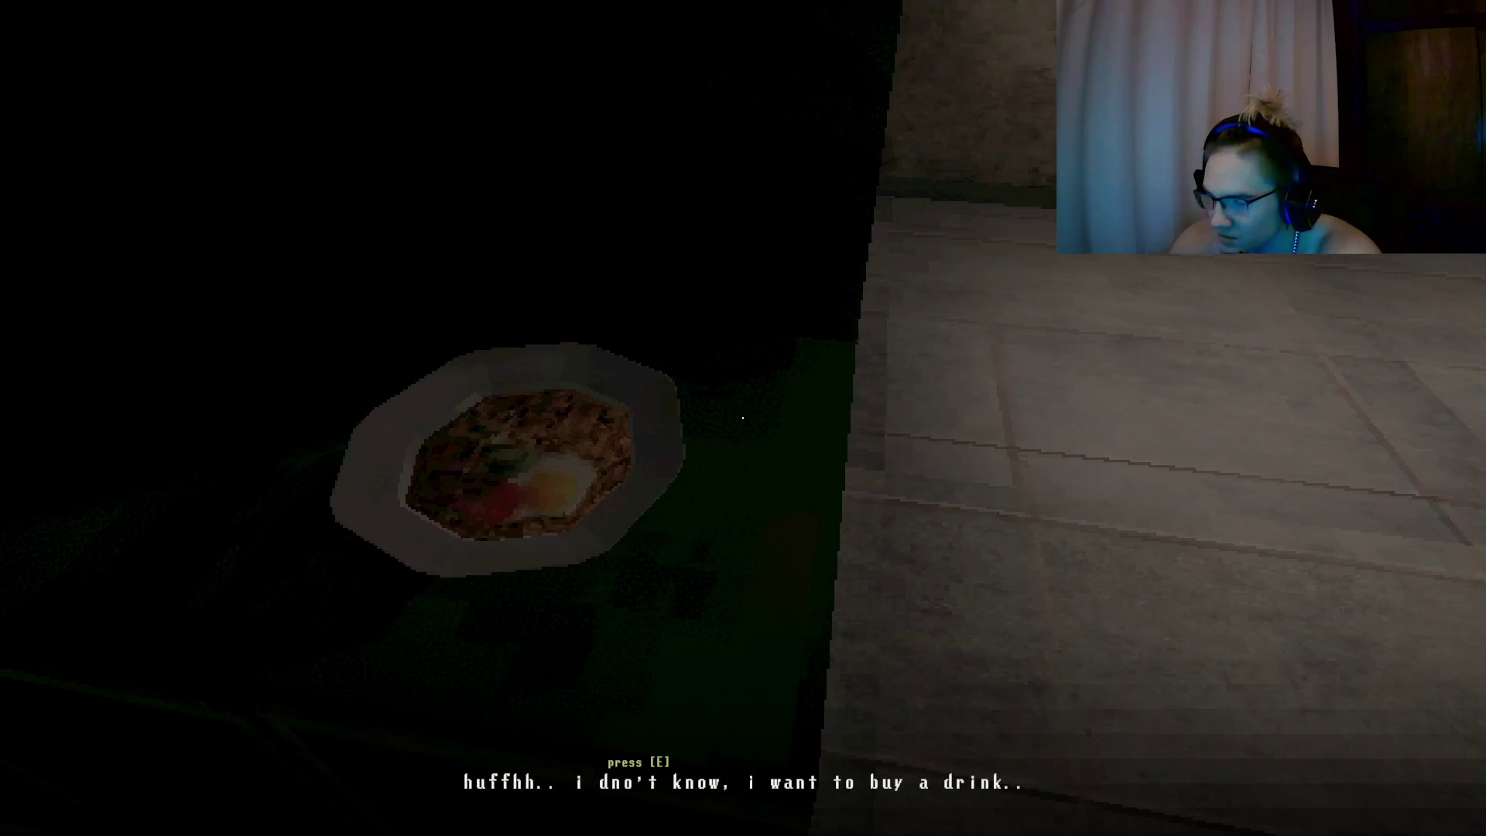
pyautogui.press('w')
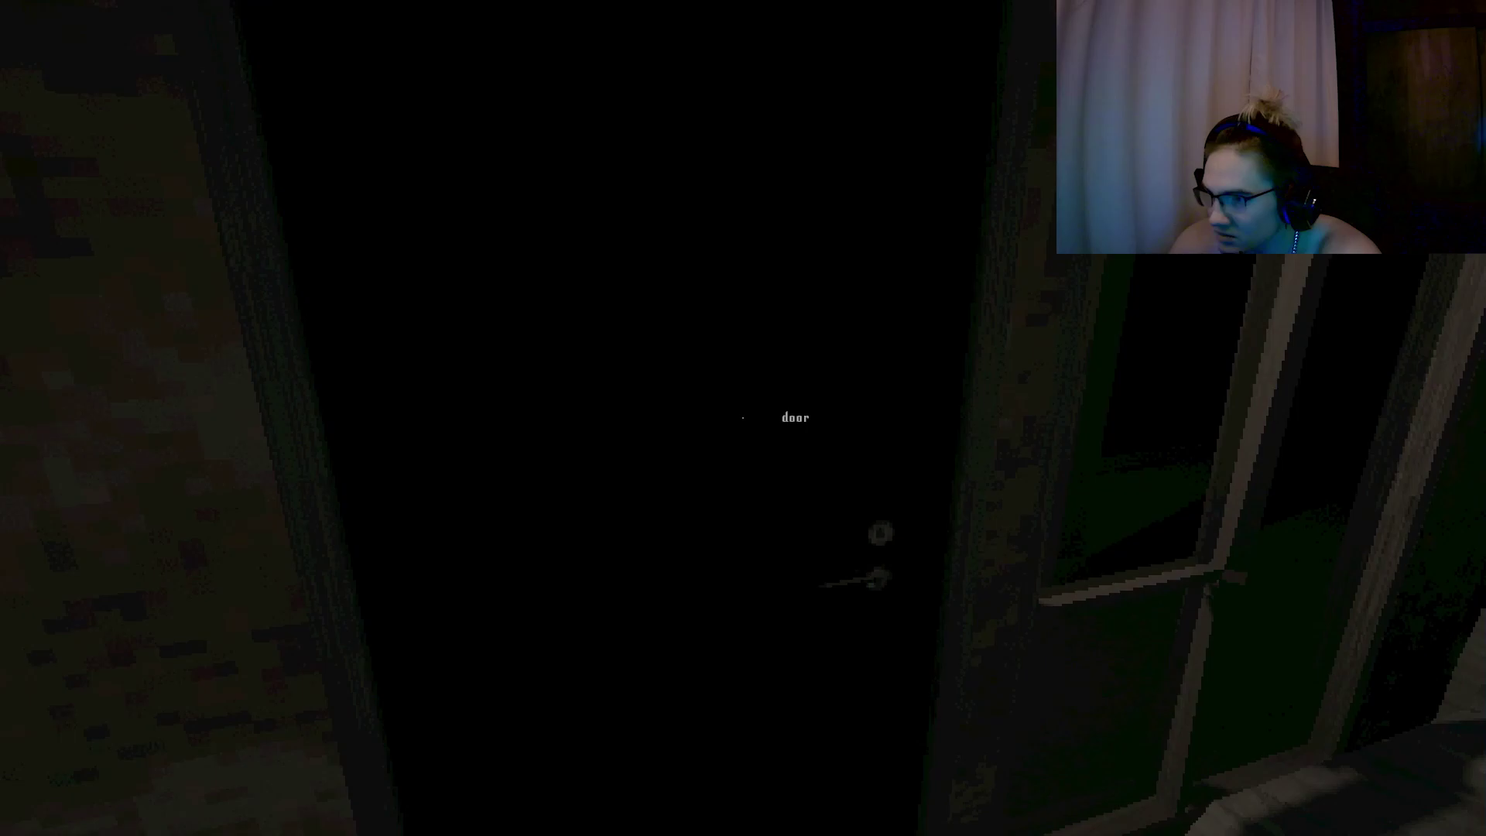
pyautogui.click(743, 417)
pyautogui.press('w')
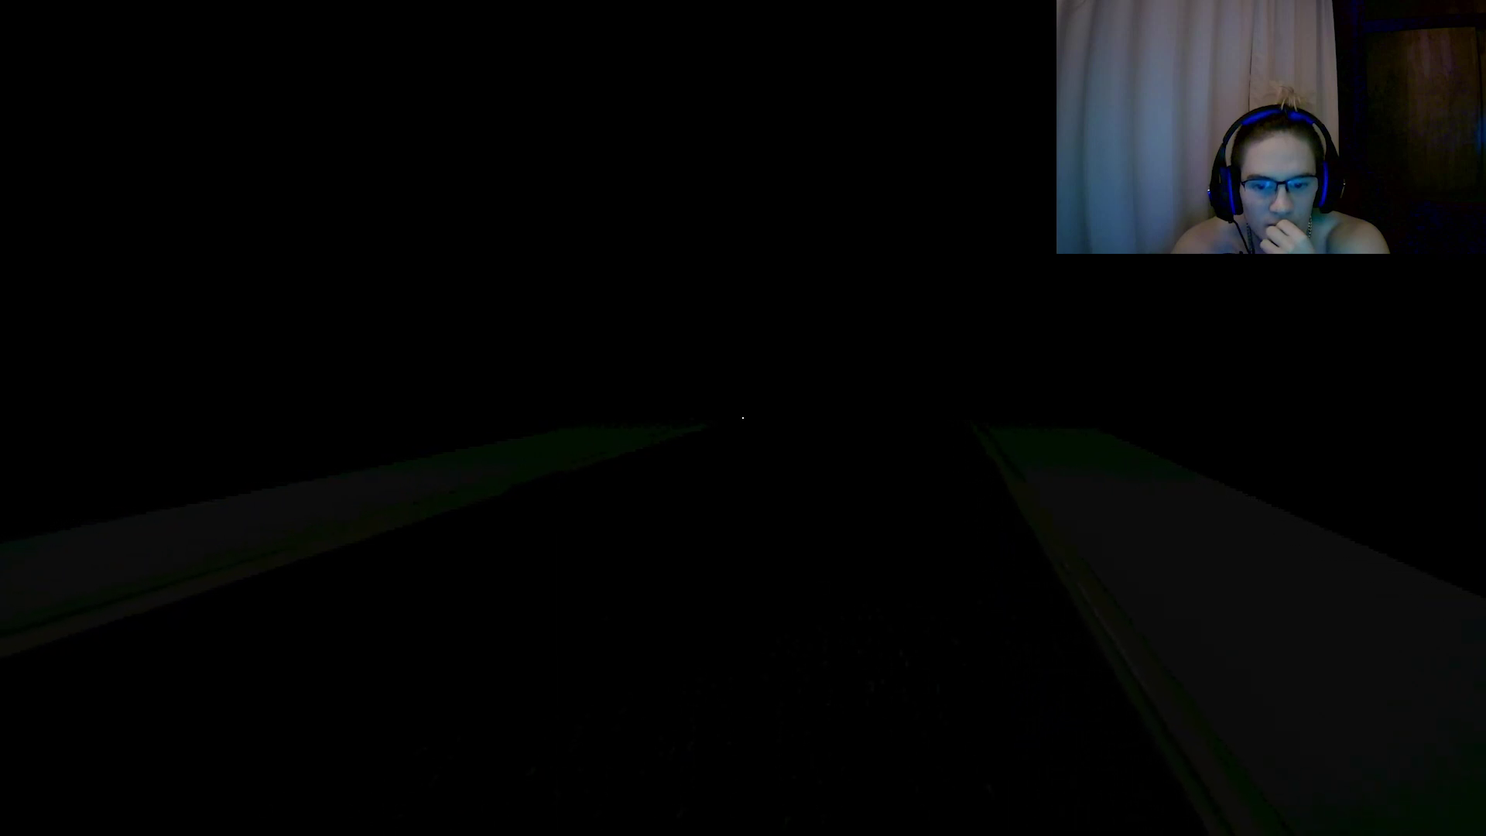
# Walk down the dark path into the lit store and talk with the unfamiliar clerk.
pyautogui.press('w')
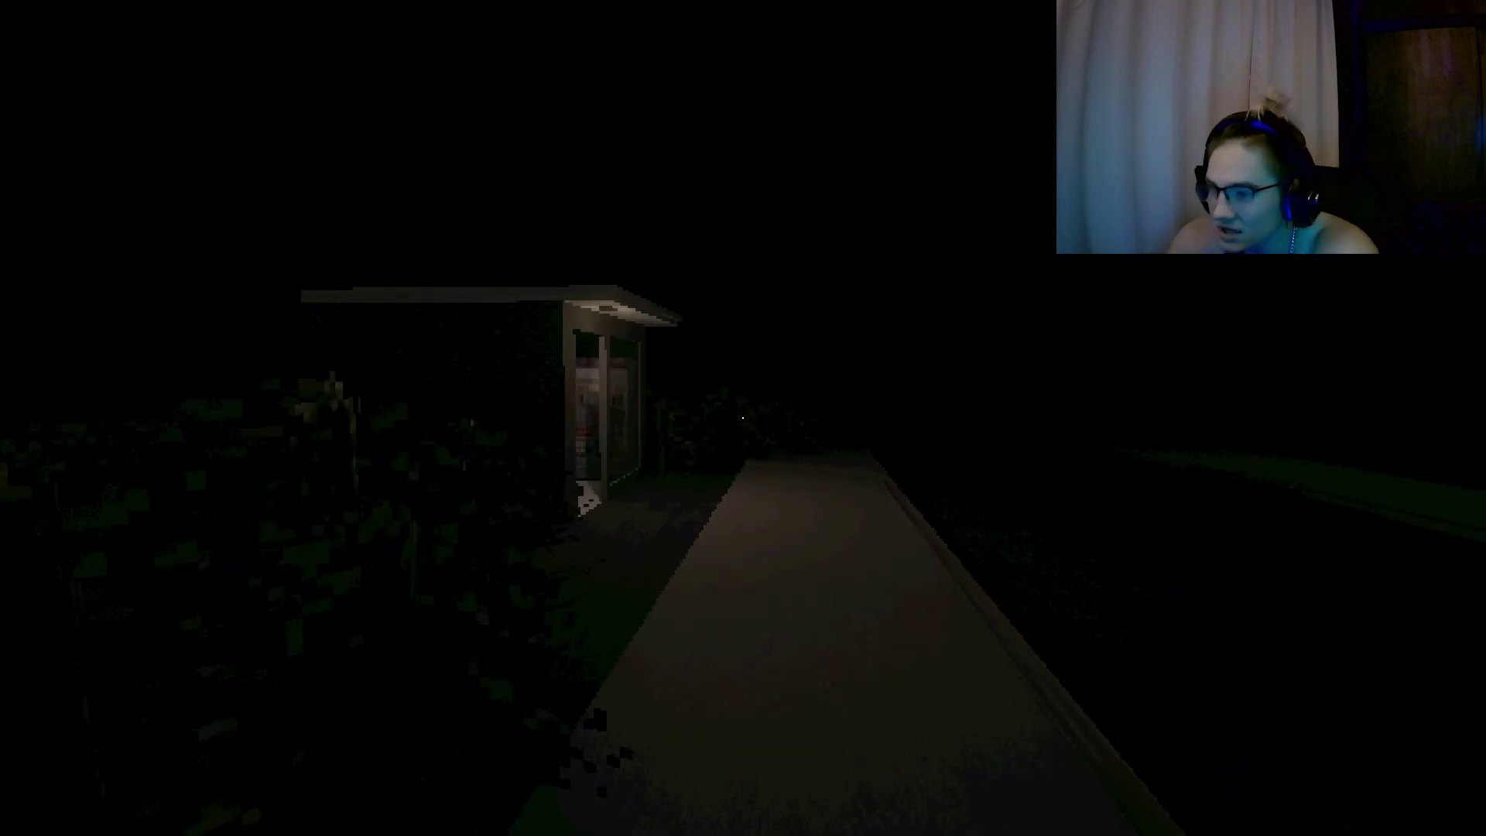
pyautogui.press('w')
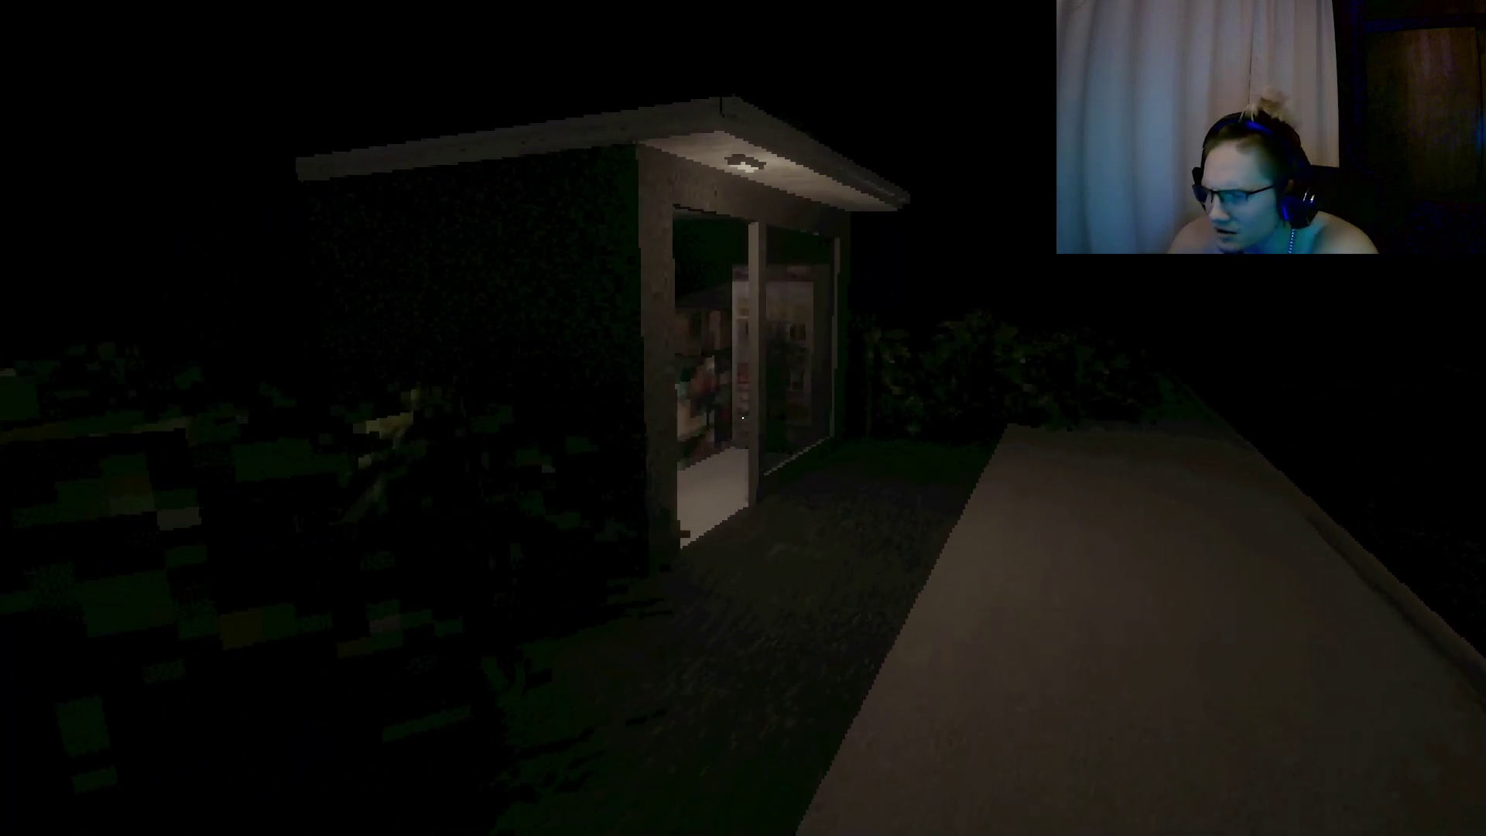
pyautogui.press('w')
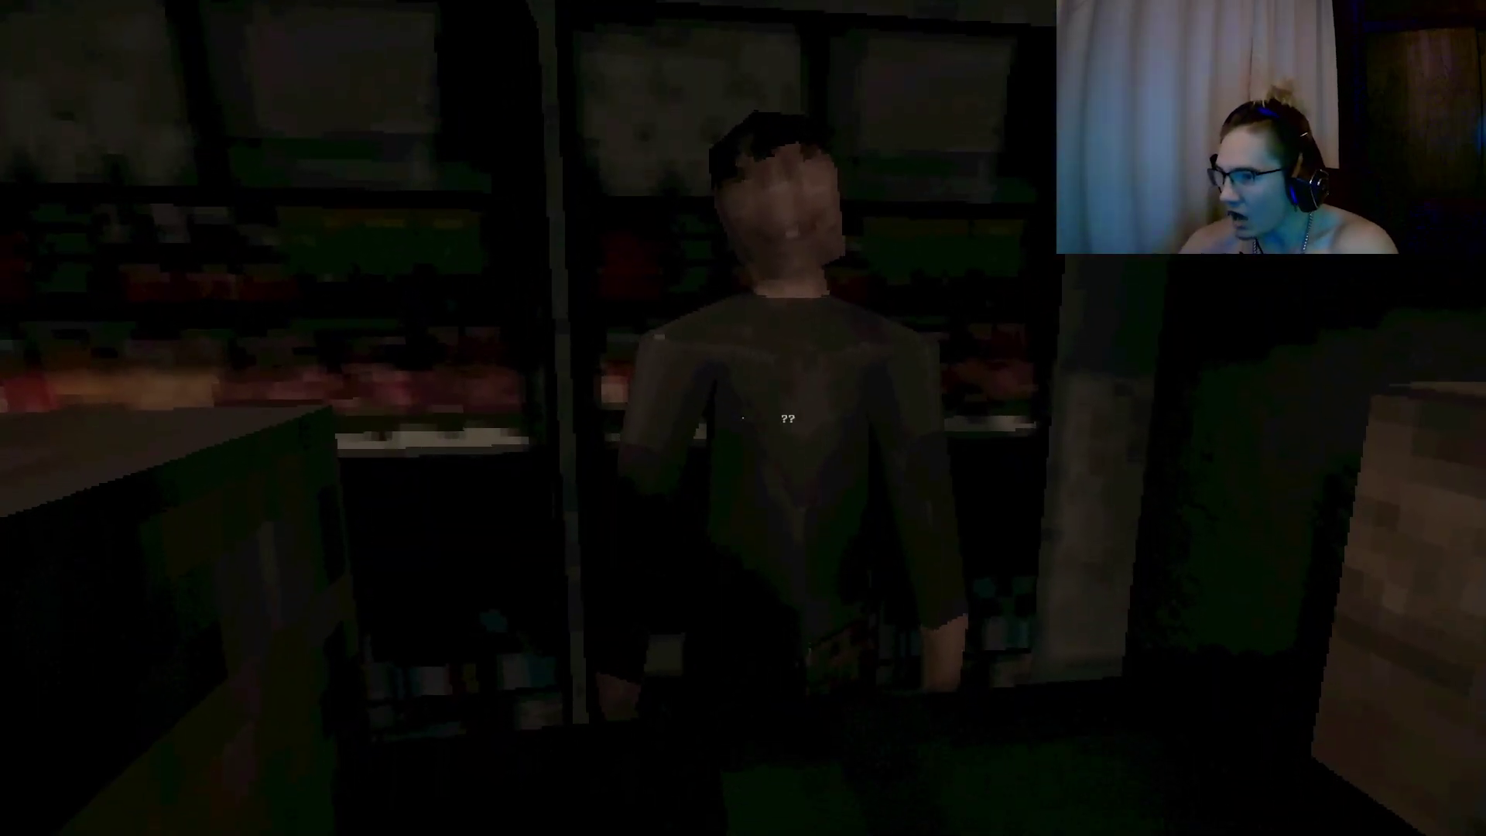
pyautogui.press('w')
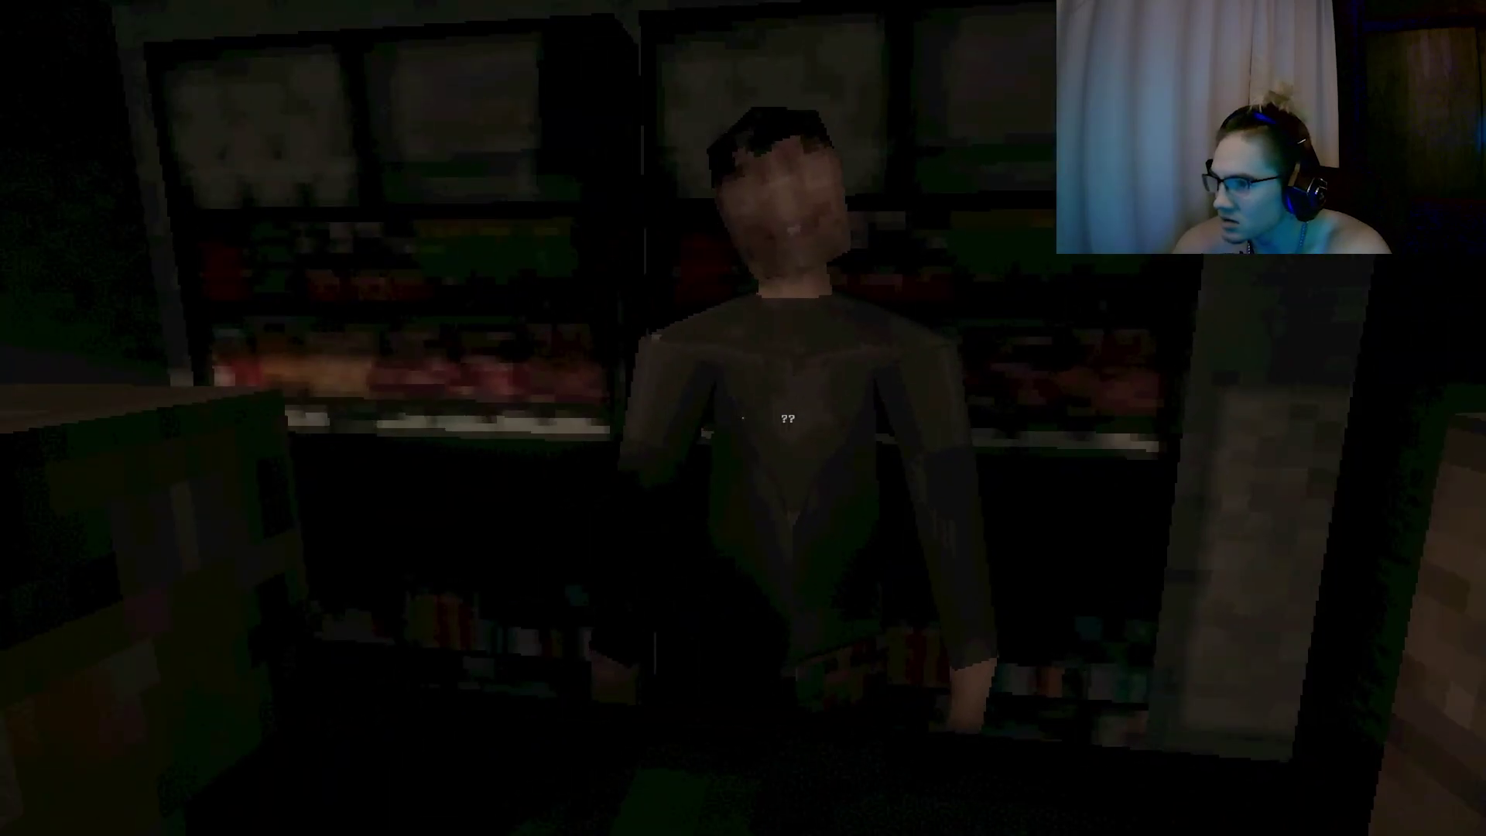
pyautogui.press('w')
pyautogui.press('w')
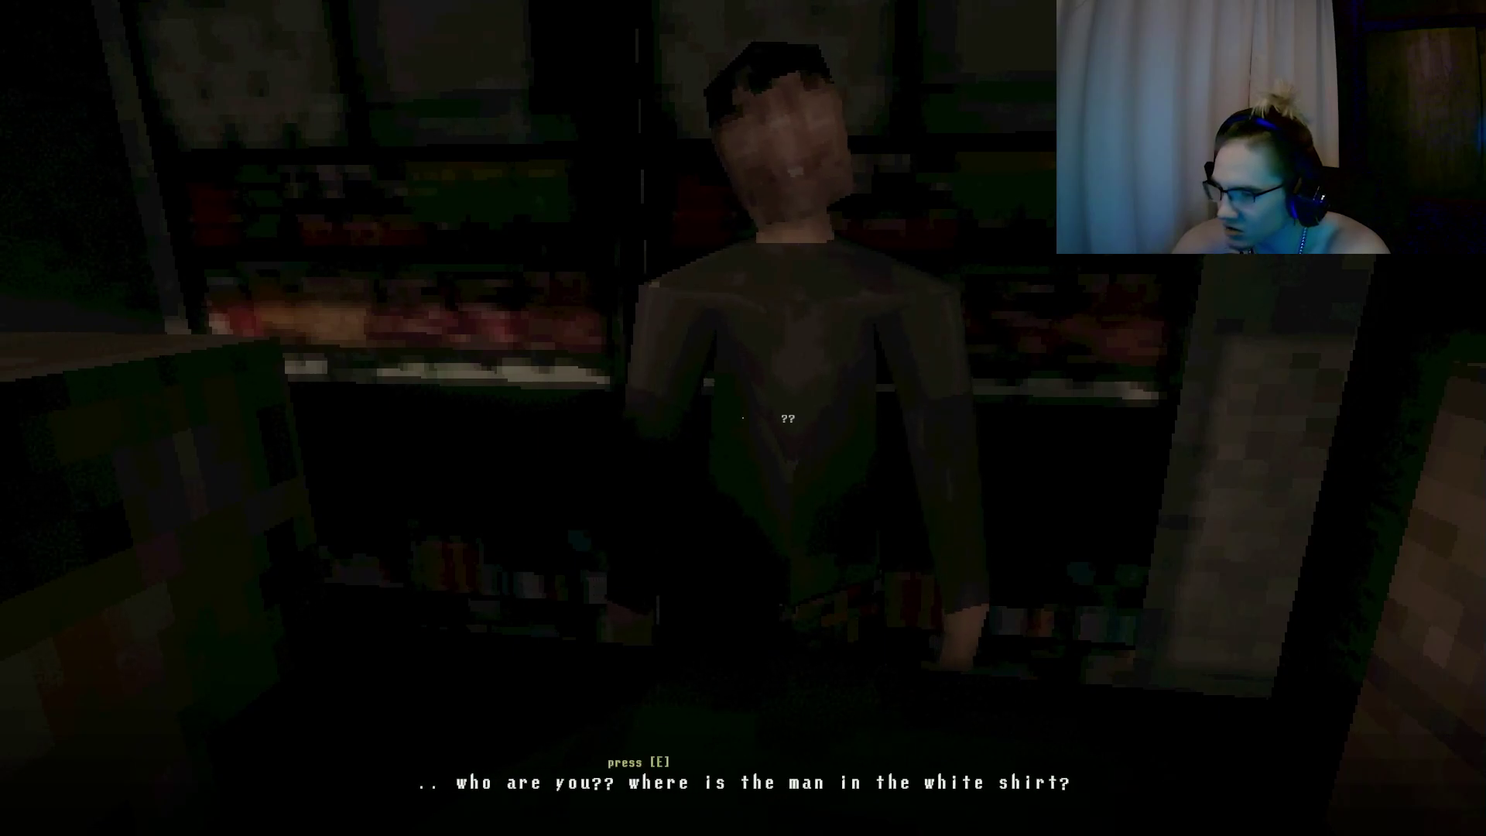
pyautogui.press('e')
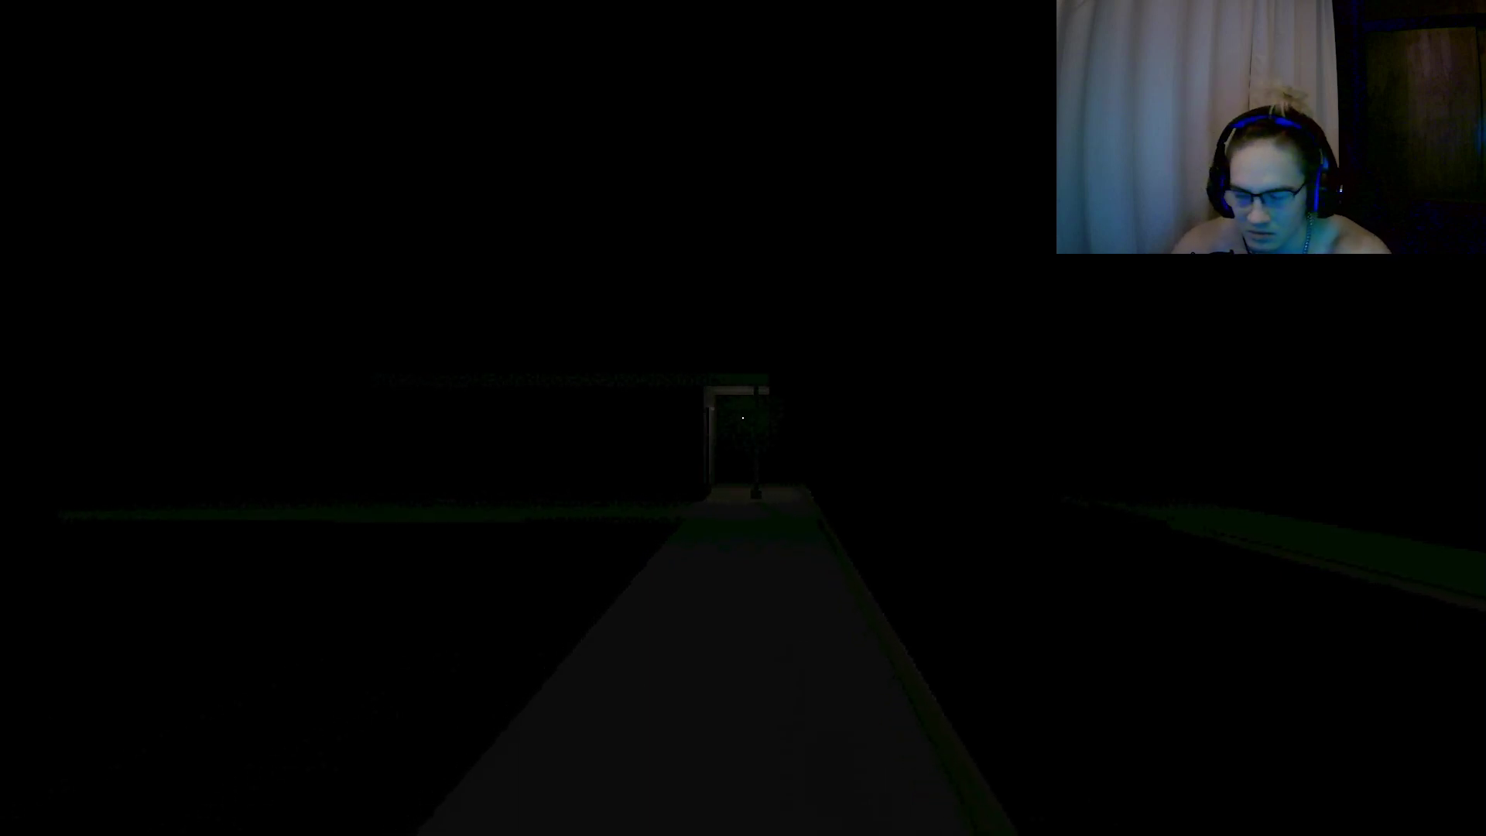
# Walk up the path onto the lit porch and through the doorway to the toppled chair.
pyautogui.press('w')
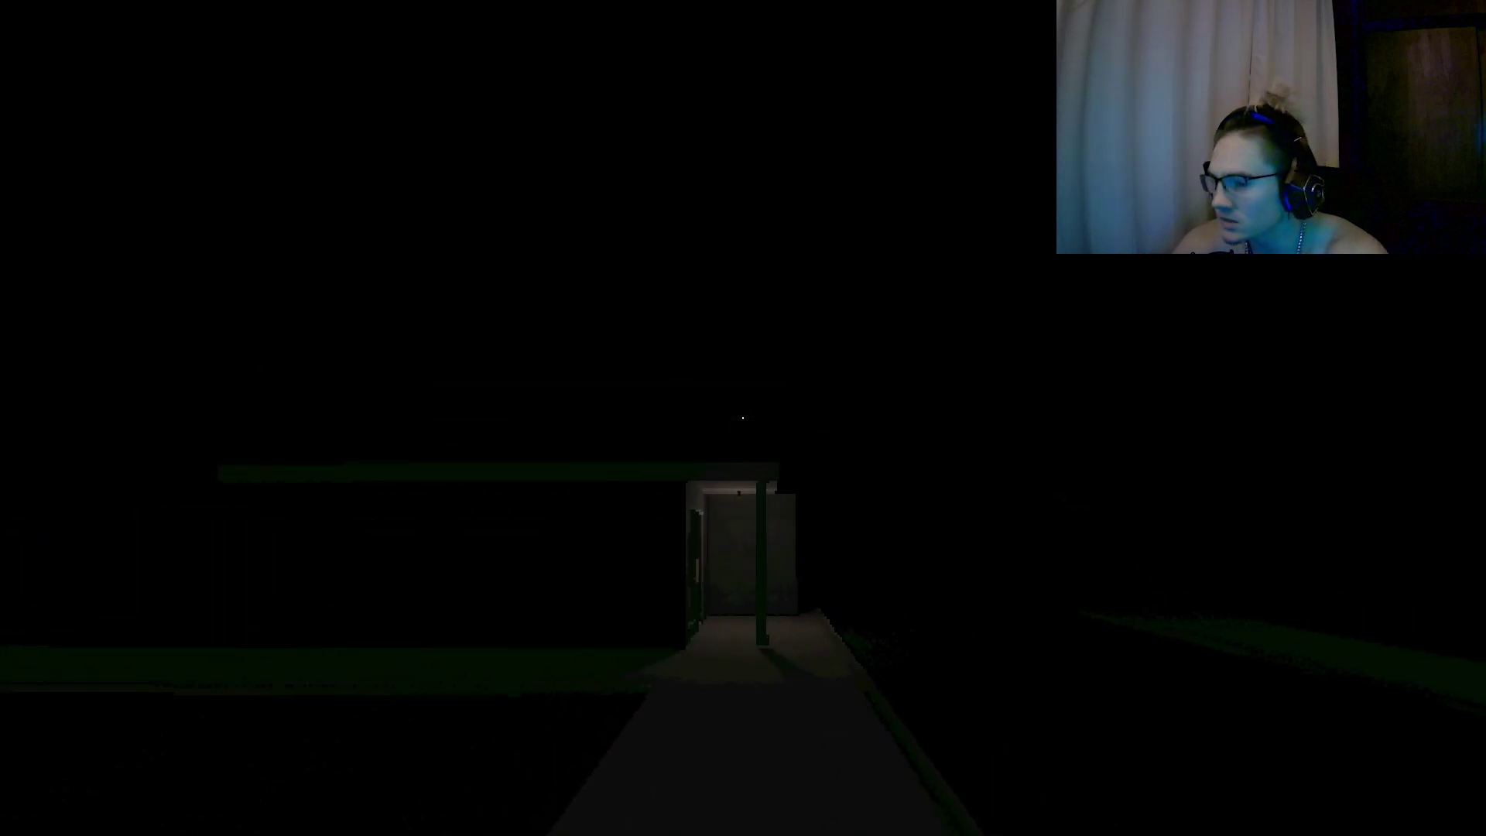
pyautogui.press('w')
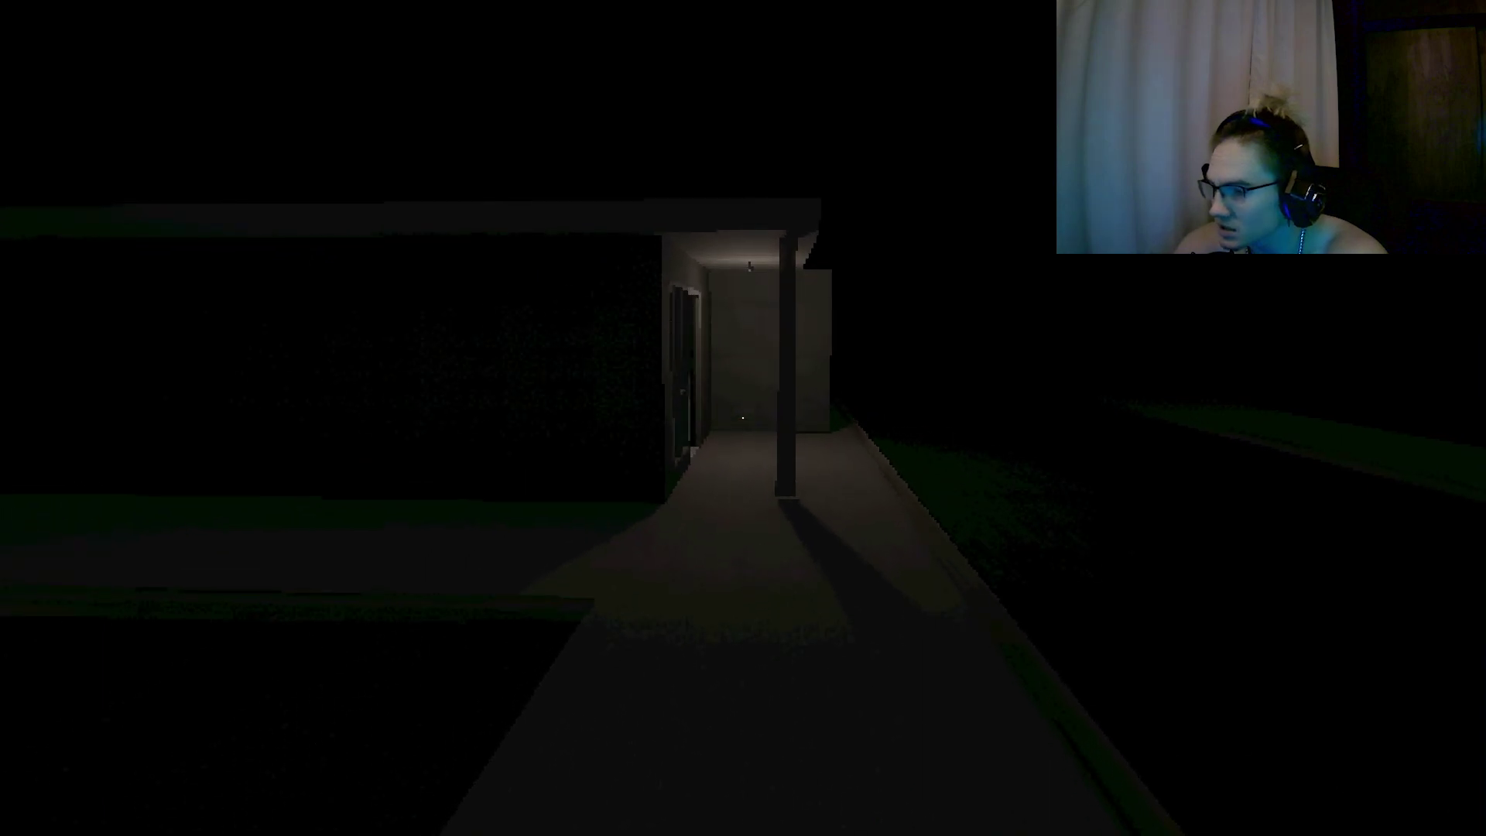
pyautogui.press('w')
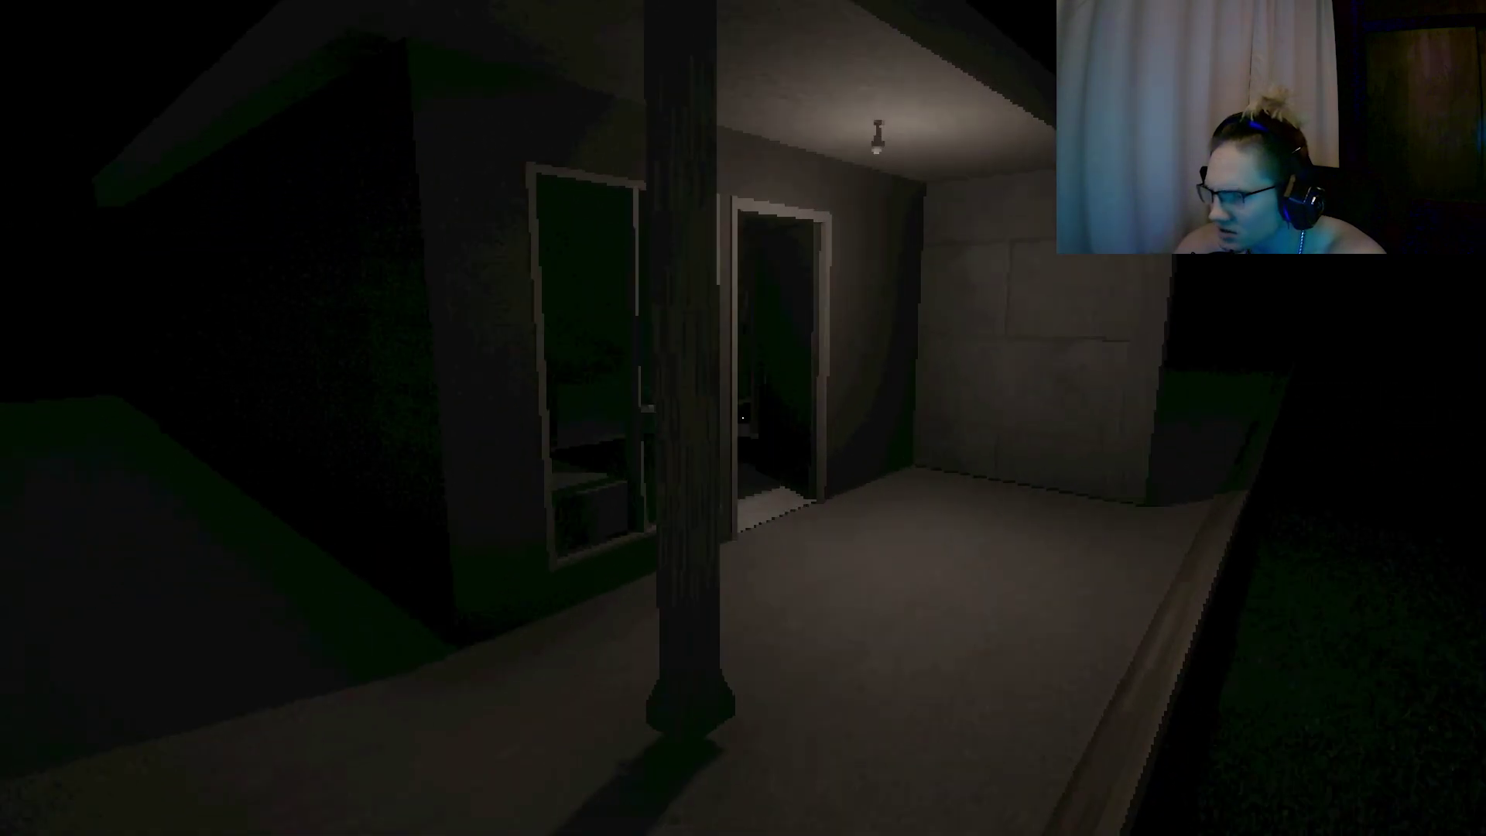
pyautogui.press('w')
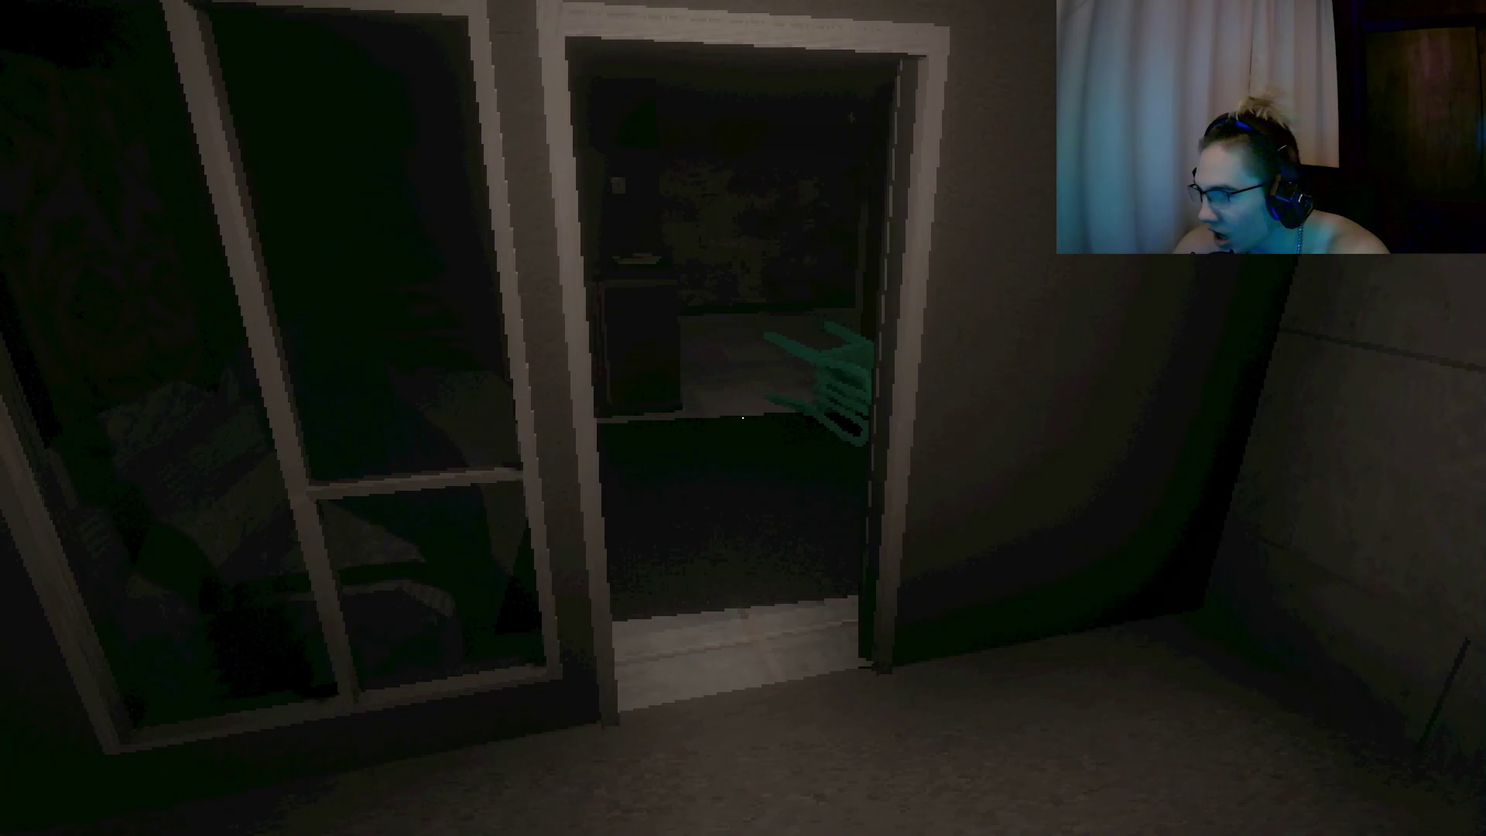
pyautogui.press('w')
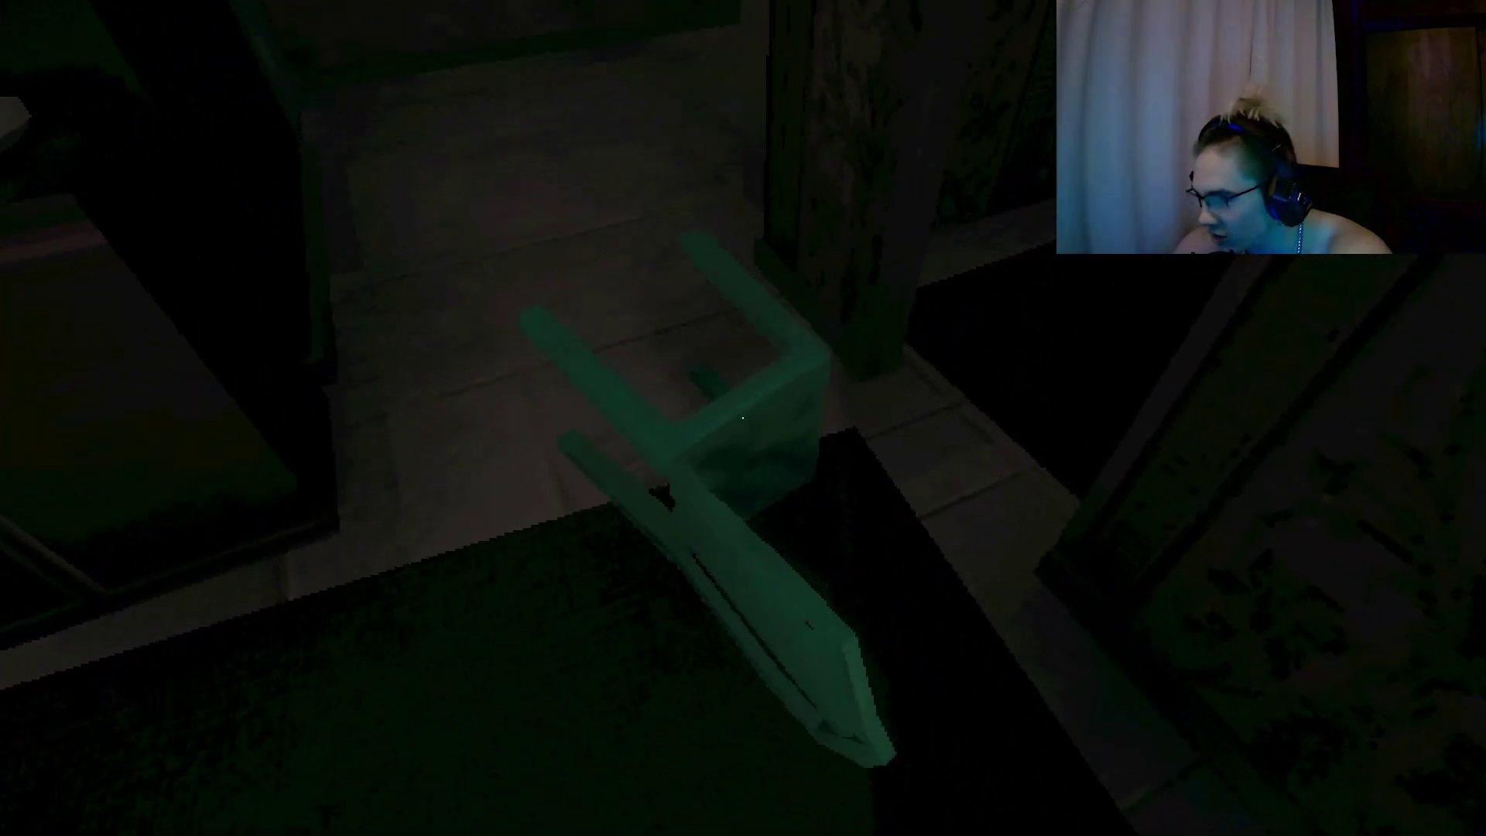